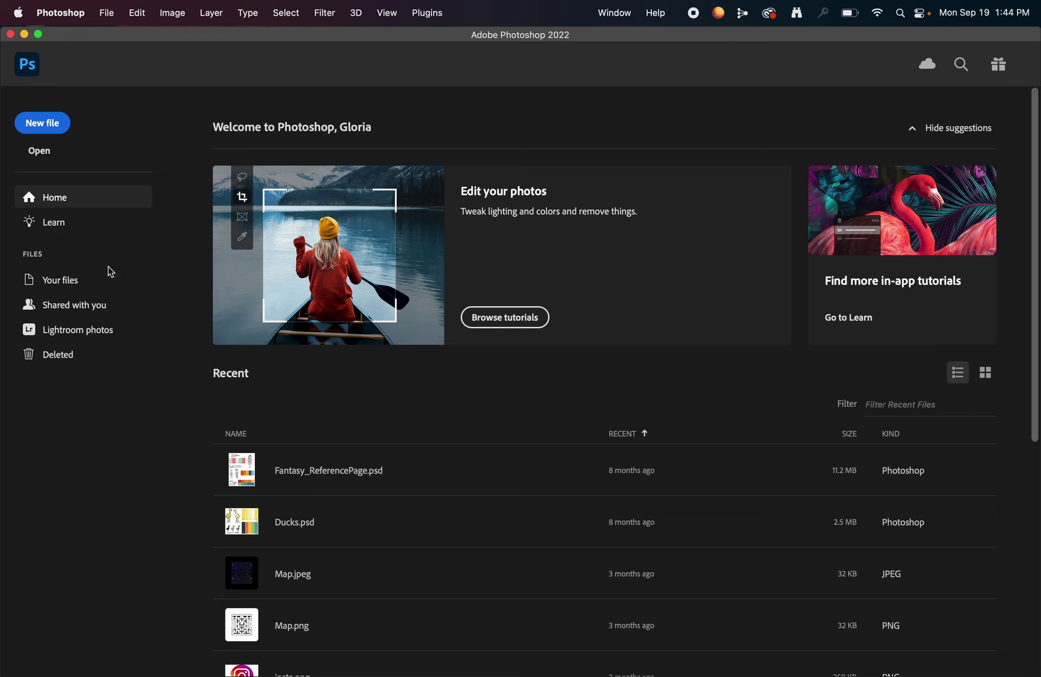
Open 04Start.psd from Desktop > Text Books > Photoshop > Lessons > Lesson04
{"action": "left_click", "coordinate": [64, 160]}
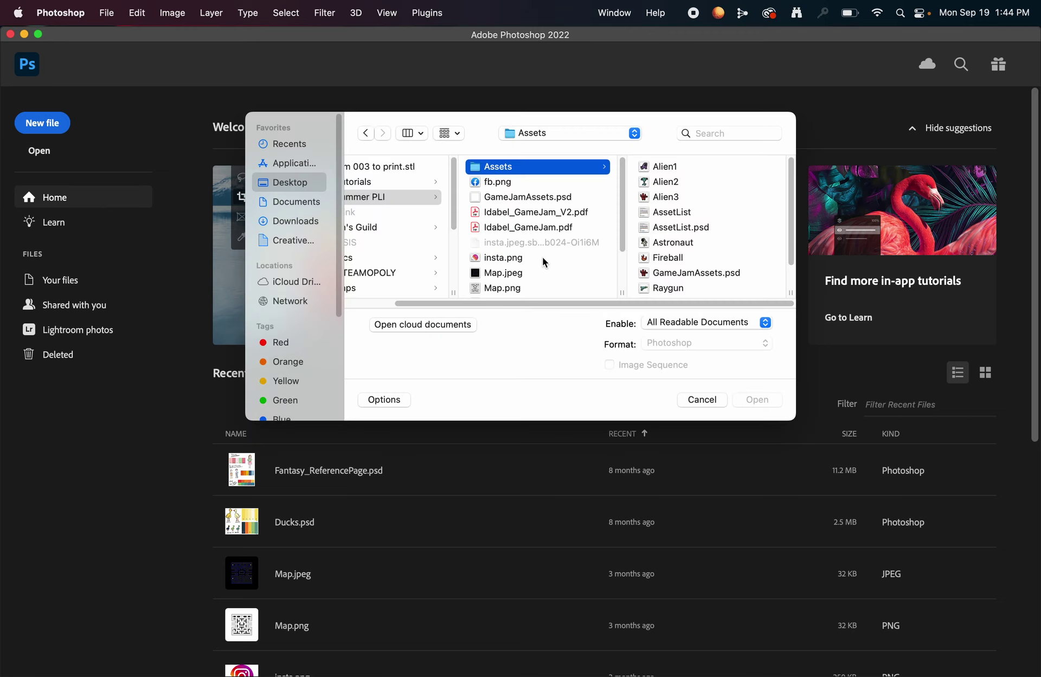
{"action": "left_click", "coordinate": [286, 185]}
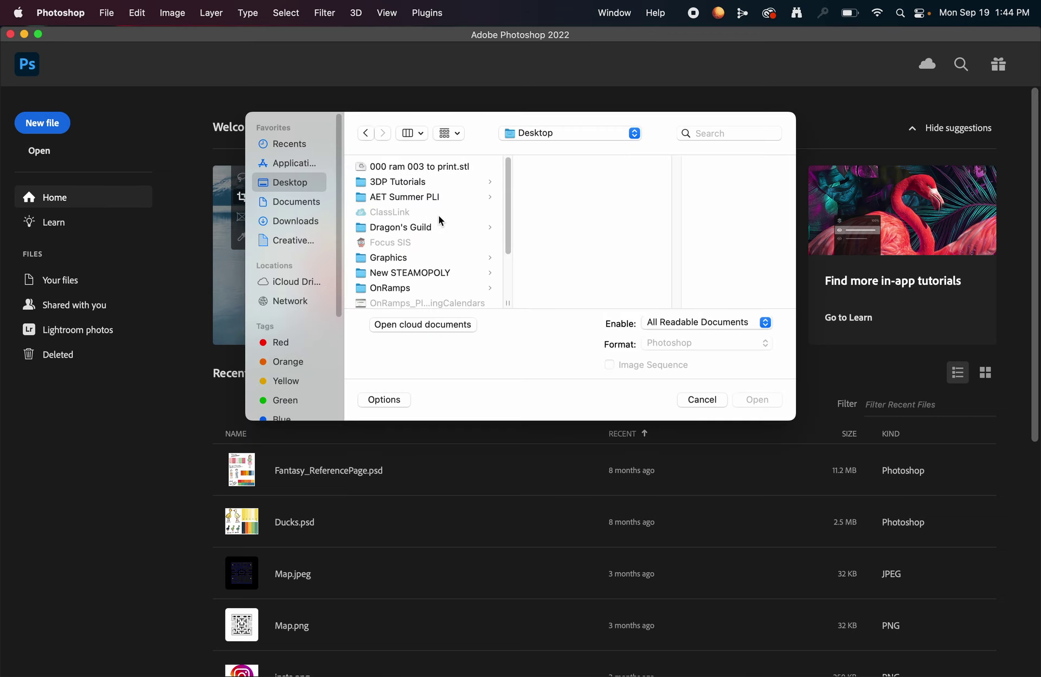
{"action": "scroll", "coordinate": [422, 266], "scroll_direction": "down", "scroll_amount": 2}
{"action": "scroll", "coordinate": [422, 267], "scroll_direction": "down", "scroll_amount": 1}
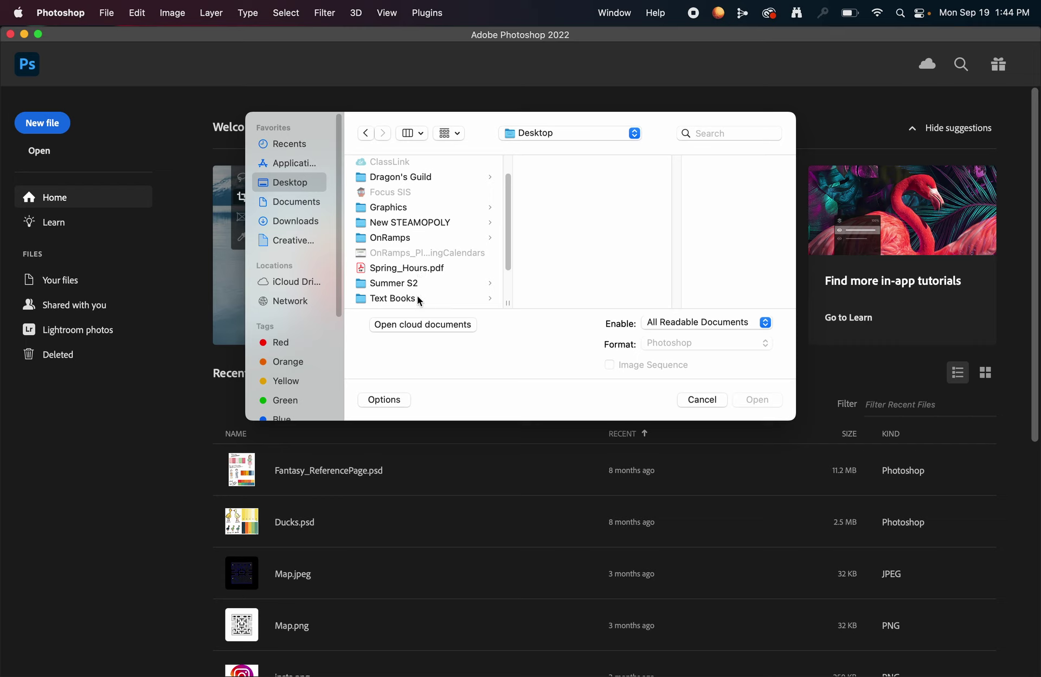
{"action": "left_click", "coordinate": [419, 298]}
{"action": "left_click", "coordinate": [644, 182]}
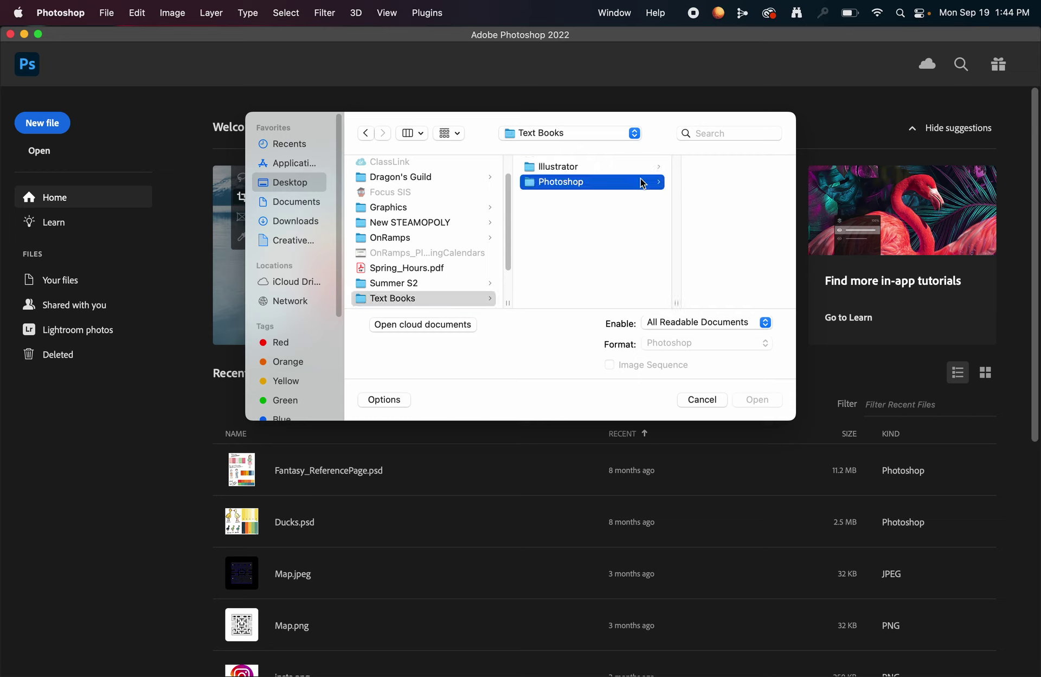
{"action": "left_click", "coordinate": [727, 191]}
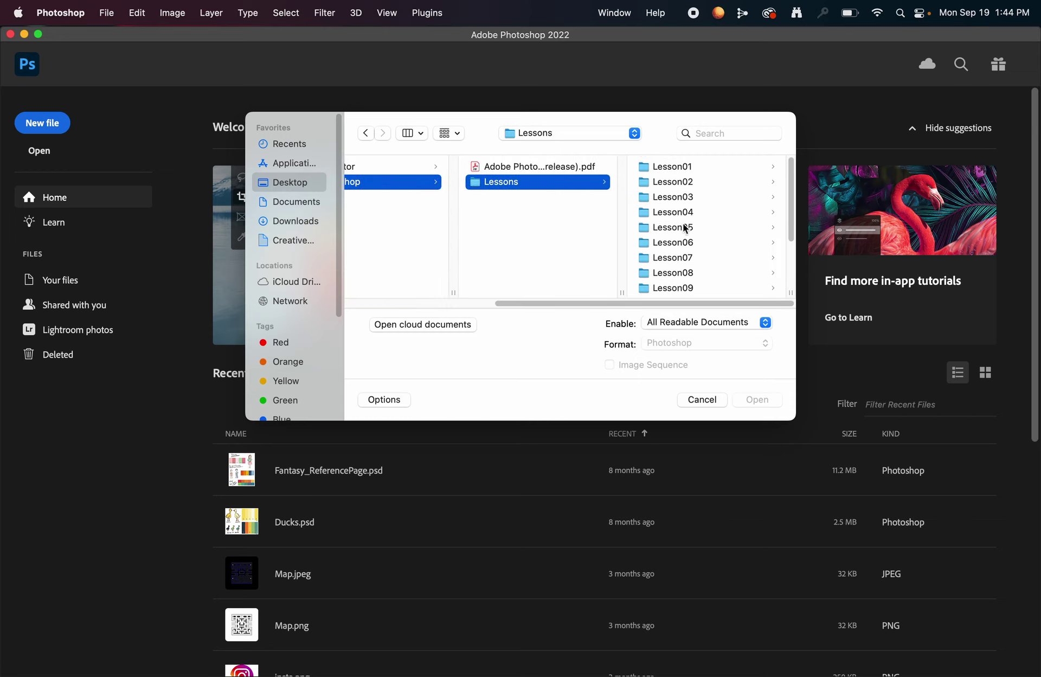
{"action": "left_click", "coordinate": [685, 212]}
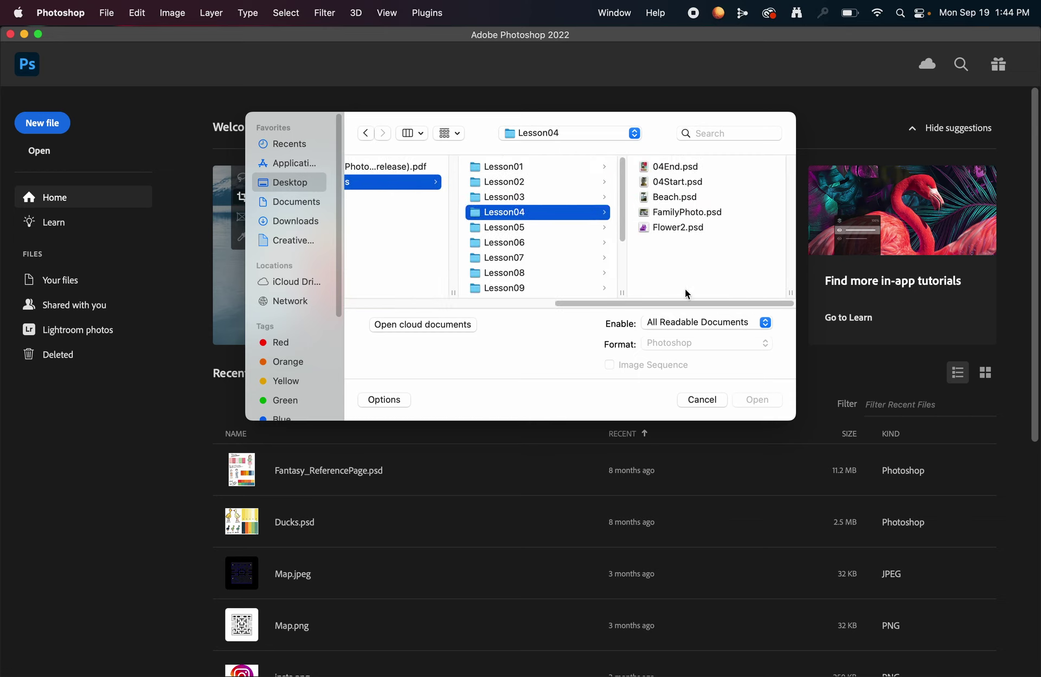
{"action": "left_click", "coordinate": [690, 184]}
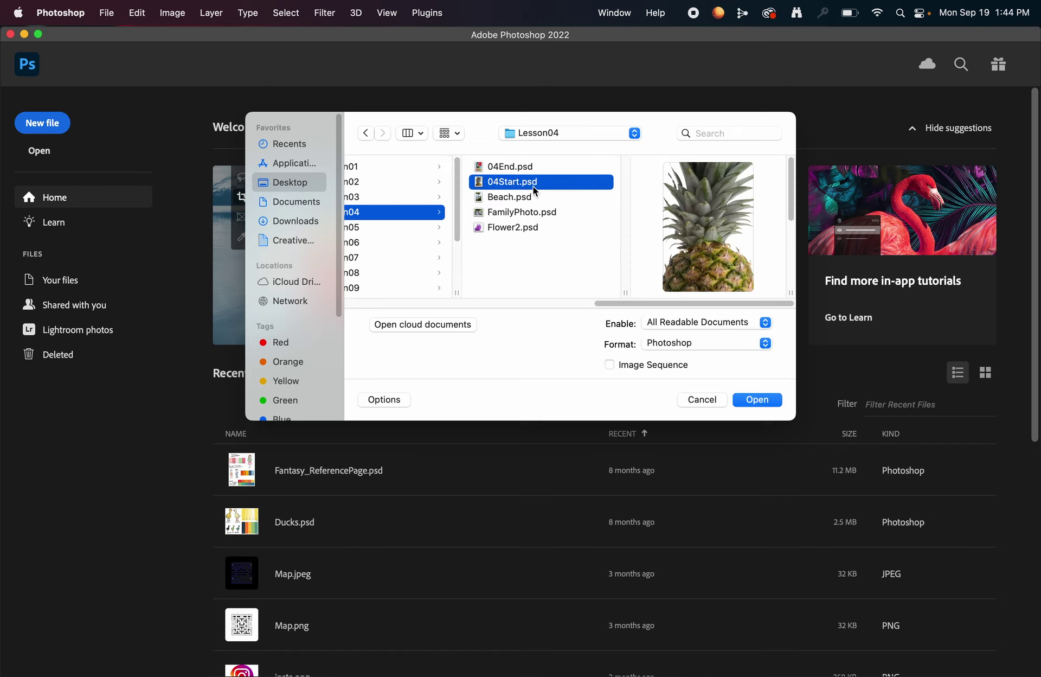
{"action": "left_click", "coordinate": [758, 400]}
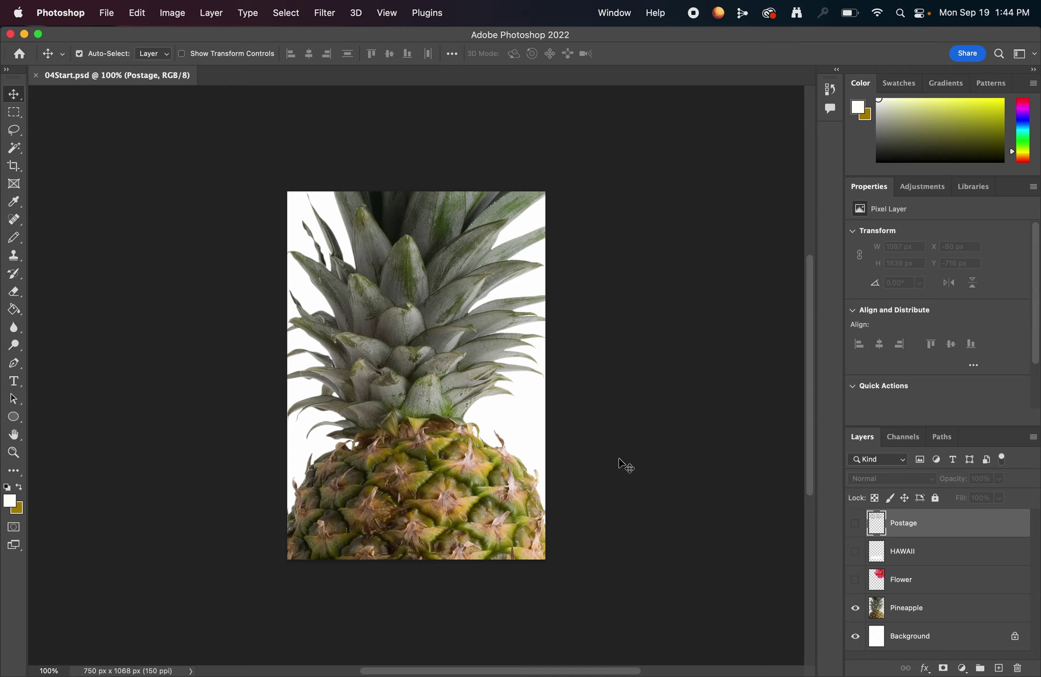
Open Beach.psd from Lesson04 as a second document, then return to the 04Start.psd tab
{"action": "left_click", "coordinate": [108, 13]}
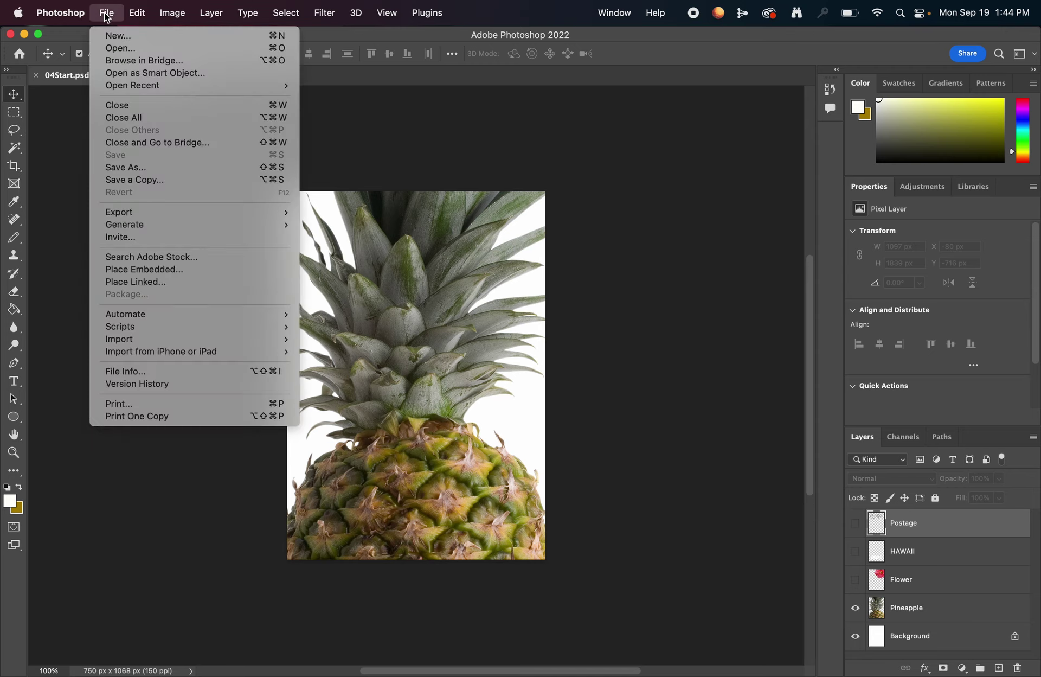
{"action": "left_click", "coordinate": [109, 51]}
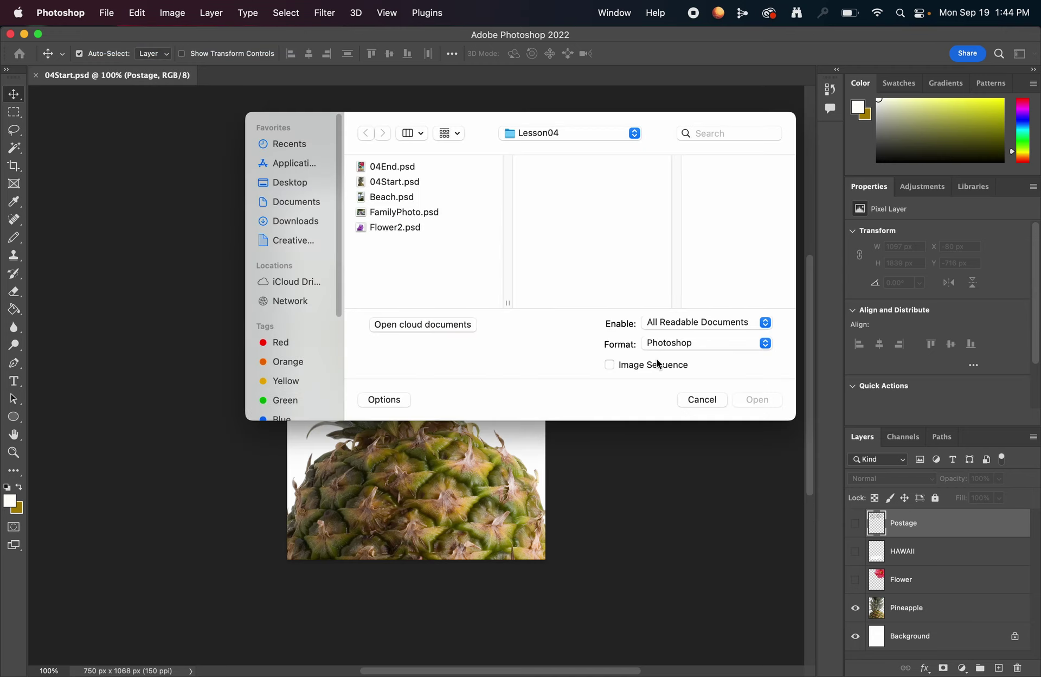
{"action": "left_click", "coordinate": [702, 401]}
{"action": "left_click", "coordinate": [109, 16]}
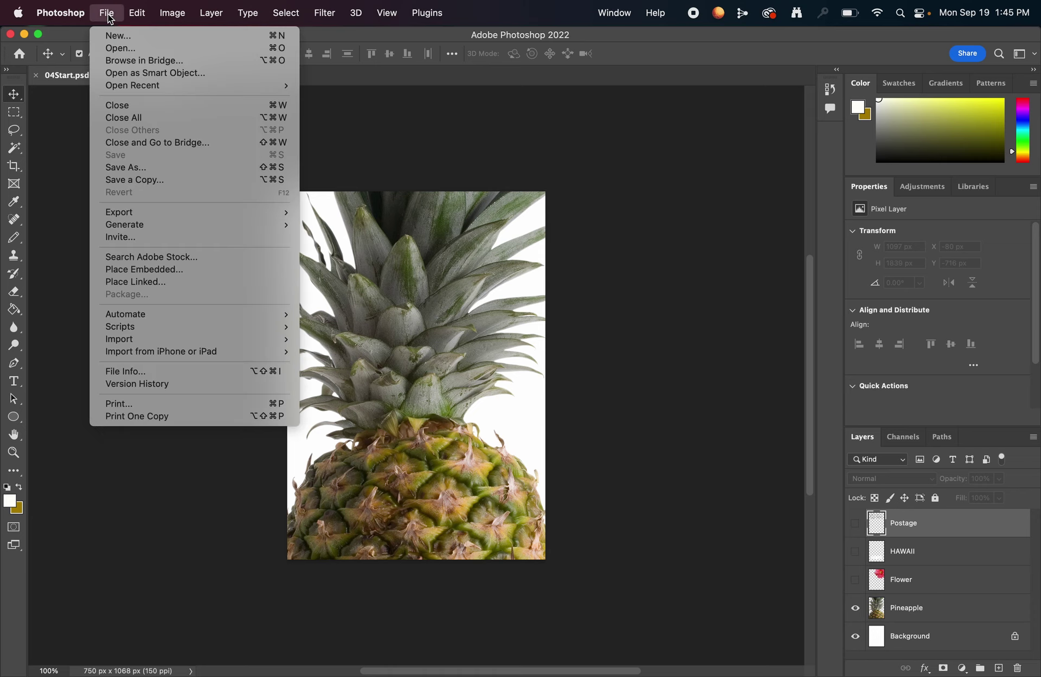
{"action": "left_click", "coordinate": [129, 50]}
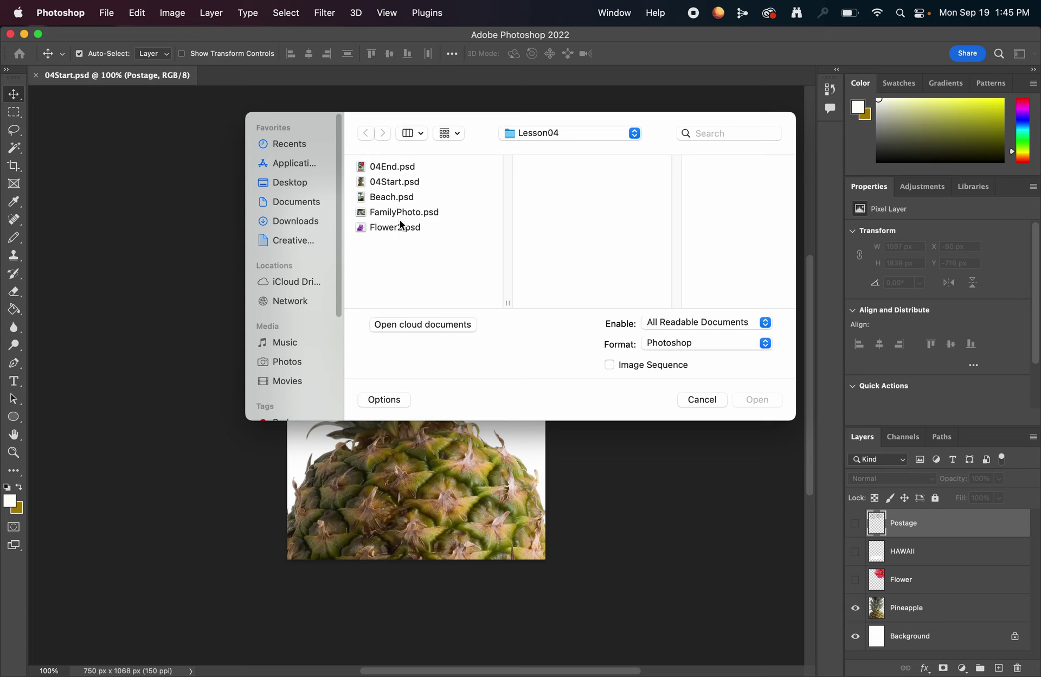
{"action": "left_click", "coordinate": [398, 200]}
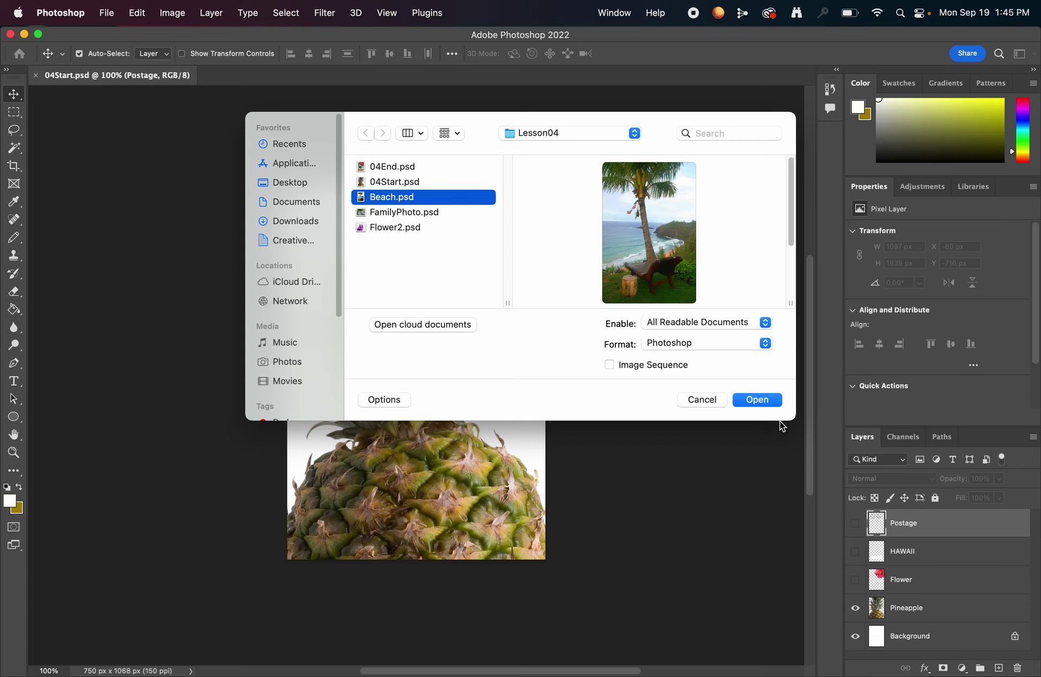
{"action": "left_click", "coordinate": [758, 399]}
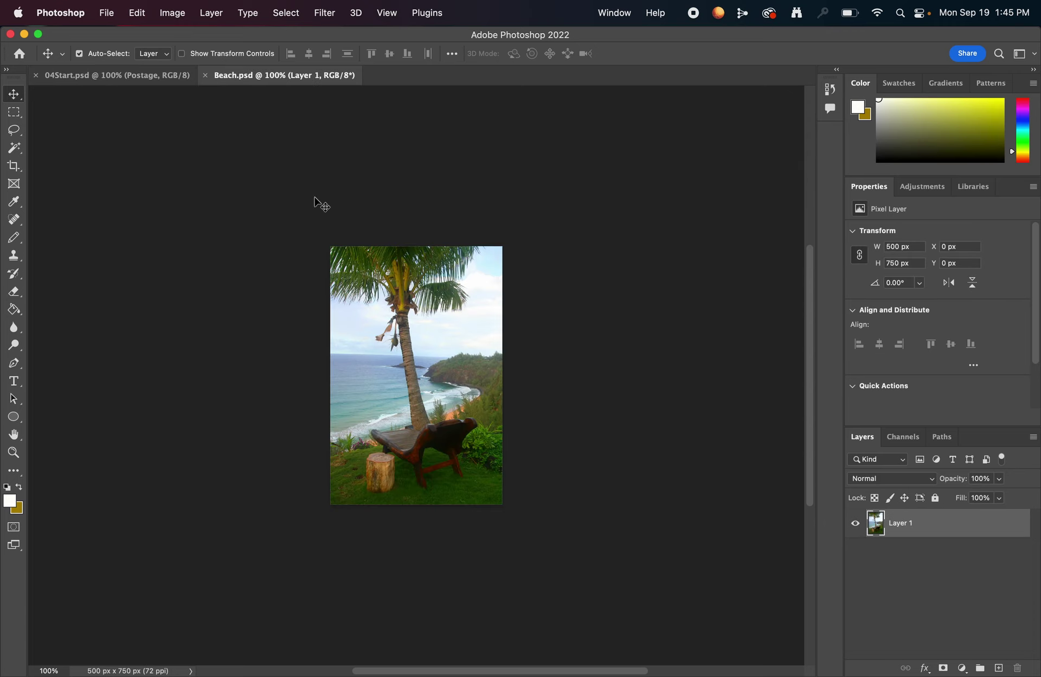
{"action": "left_click", "coordinate": [126, 80]}
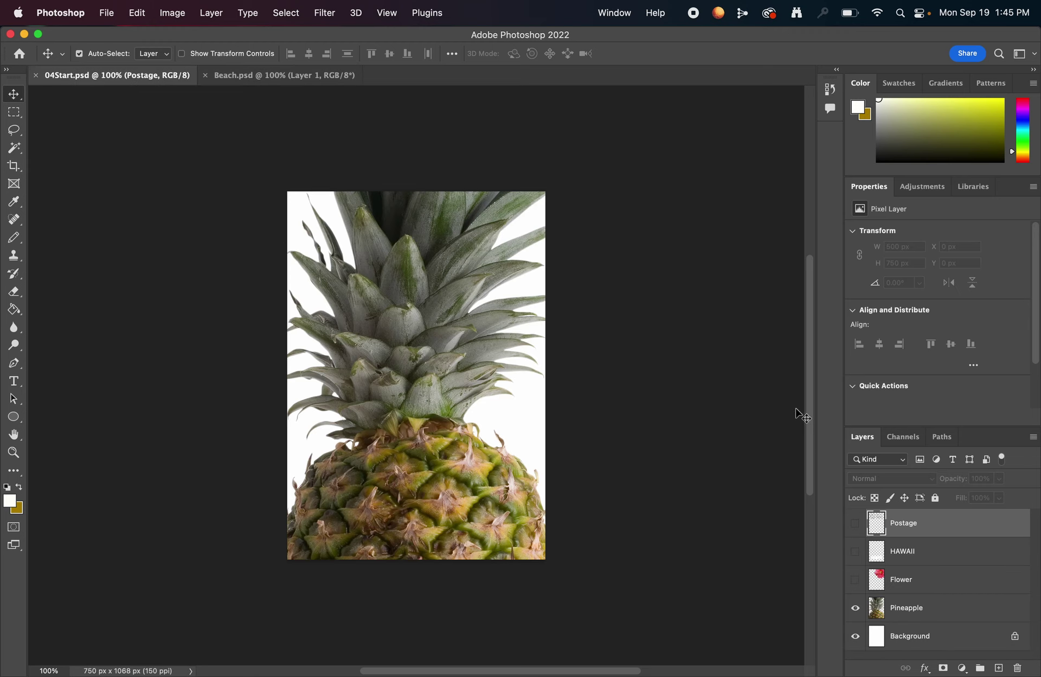
Select the Background layer and add the Character panel, collapsed to the icon dock
{"action": "key", "text": "alt+bracketleft"}
{"action": "key", "text": "alt+bracketleft"}
{"action": "key", "text": "alt+bracketleft"}
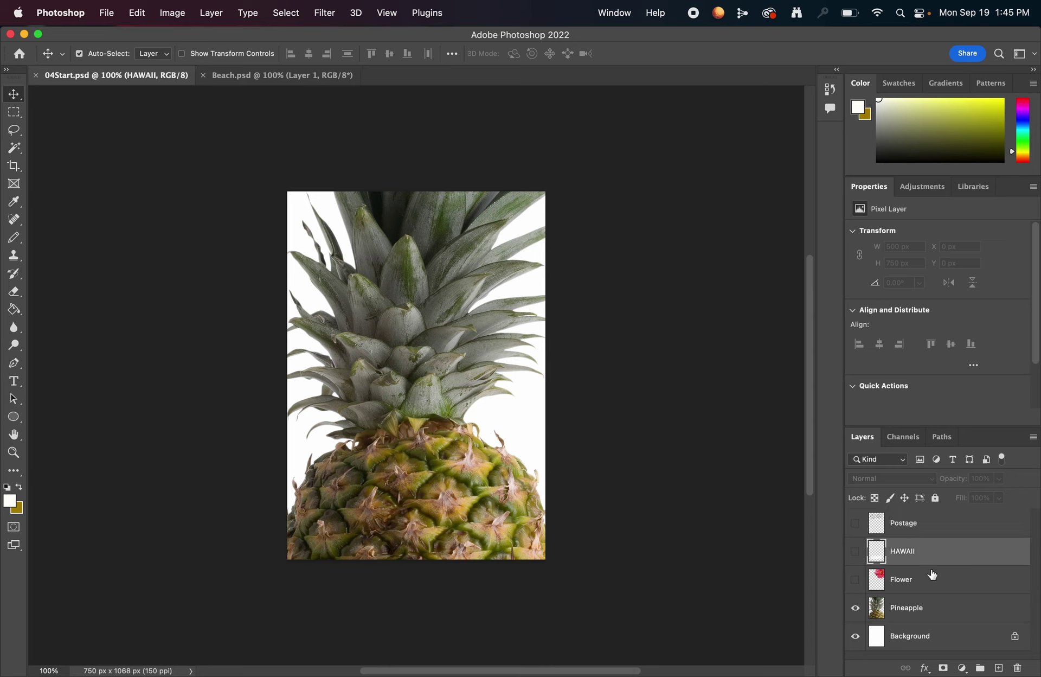
{"action": "left_click", "coordinate": [937, 635]}
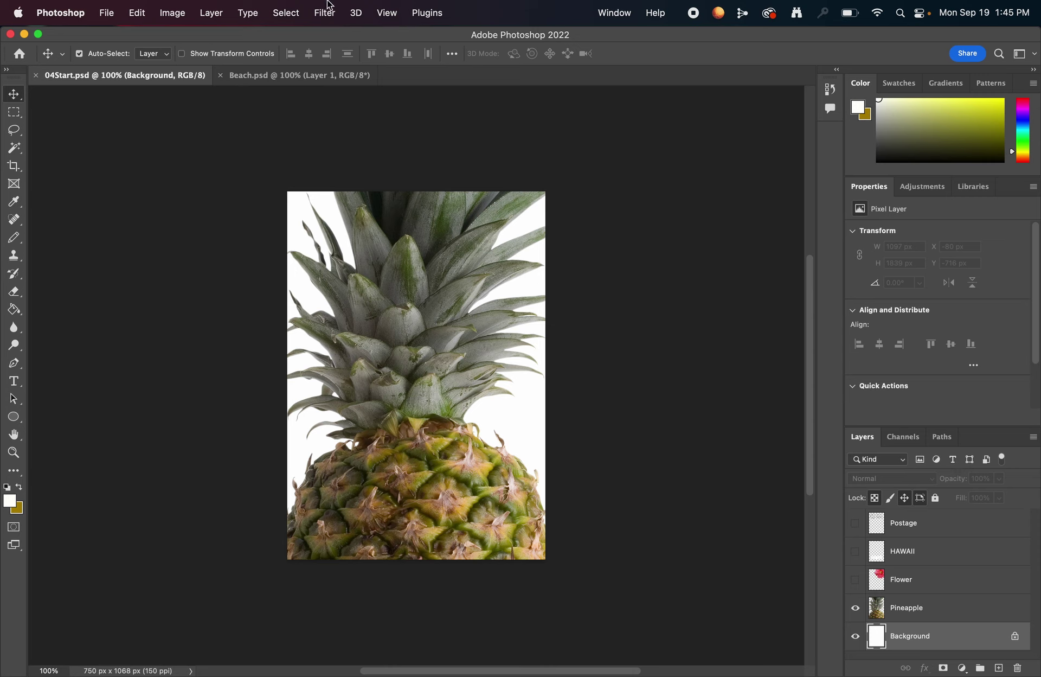
{"action": "left_click", "coordinate": [614, 14]}
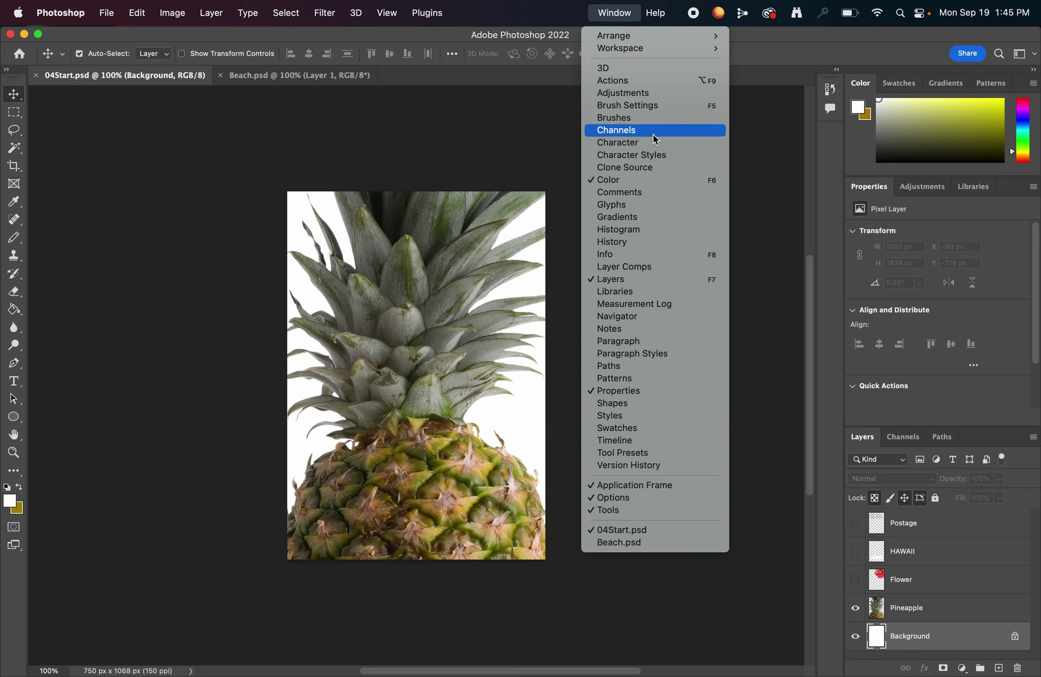
{"action": "left_click", "coordinate": [625, 142]}
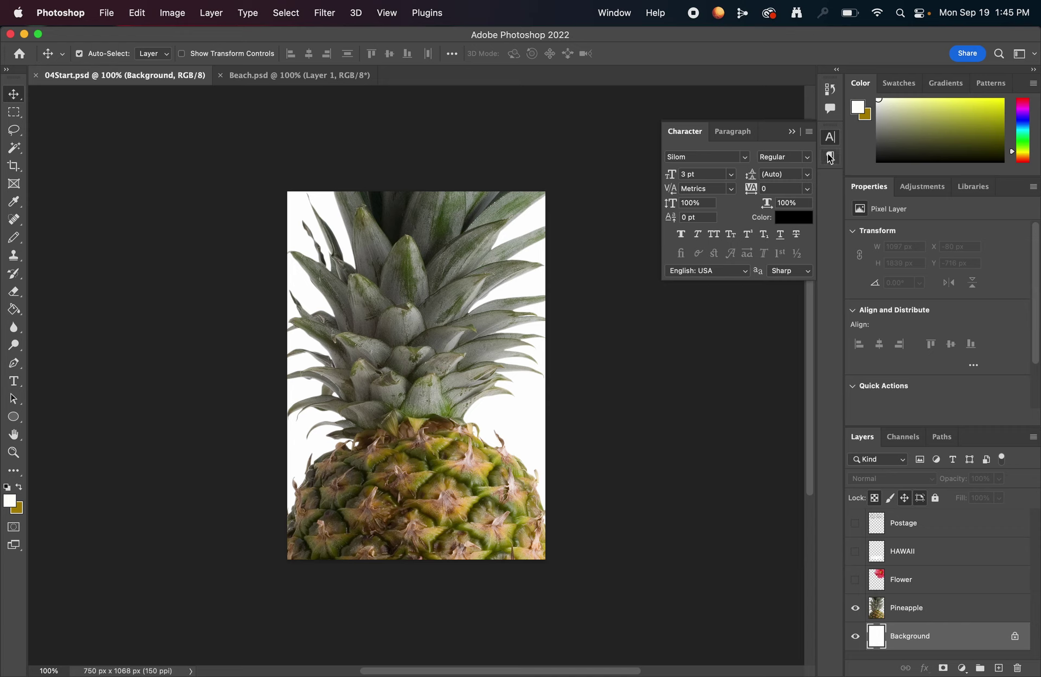
{"action": "left_click", "coordinate": [797, 134]}
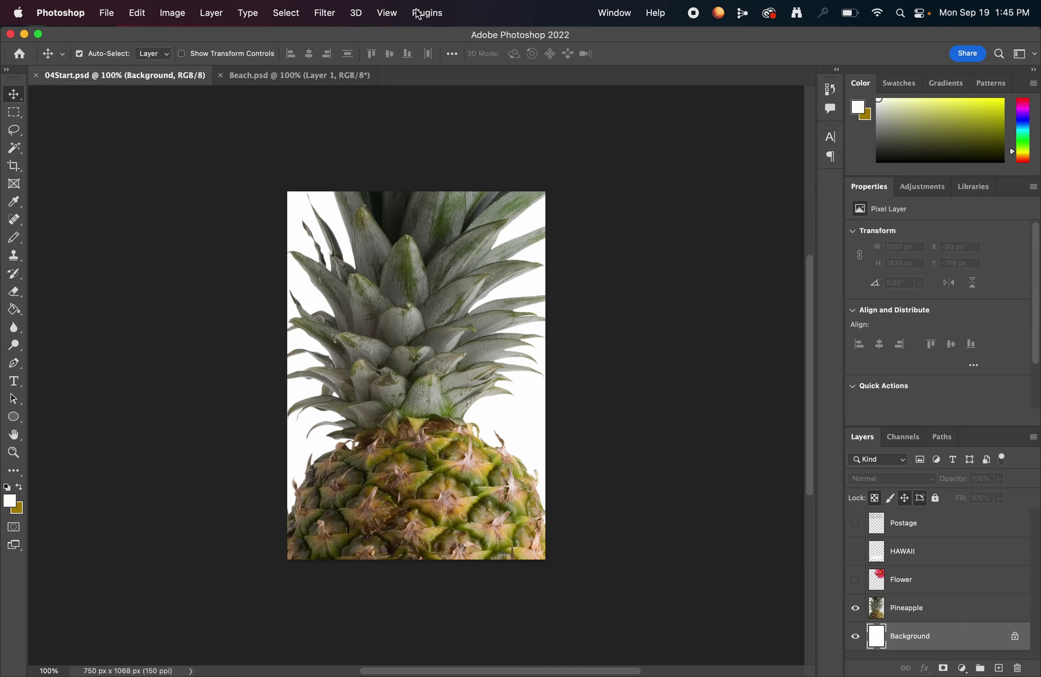
Hide the Layers panel and show it again from the Window menu
{"action": "left_click", "coordinate": [614, 14]}
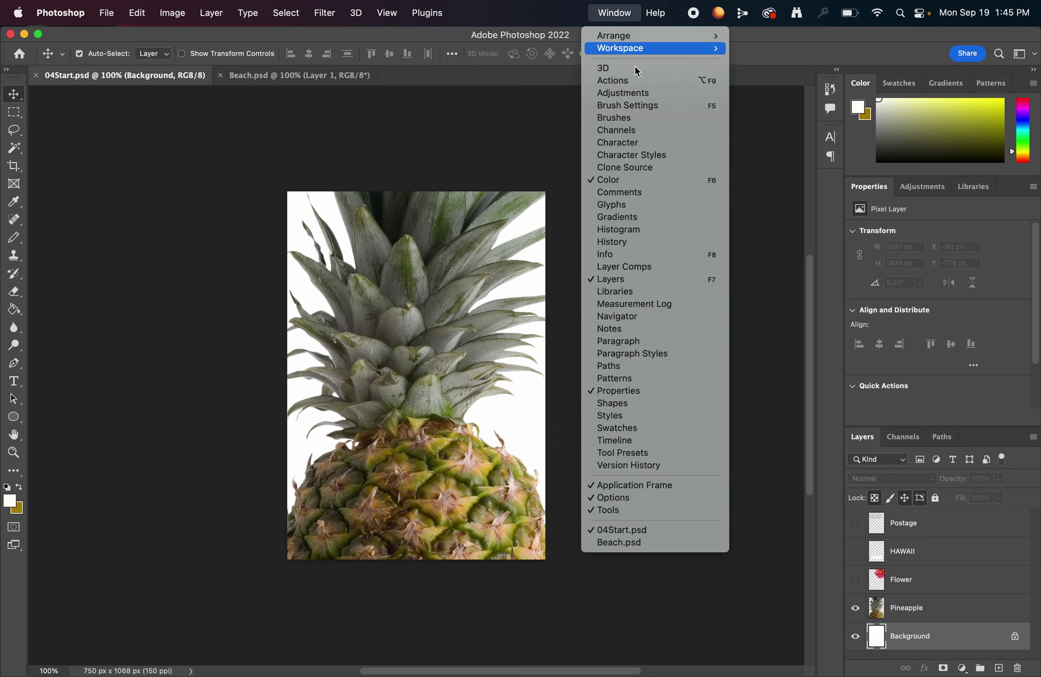
{"action": "left_click", "coordinate": [676, 280]}
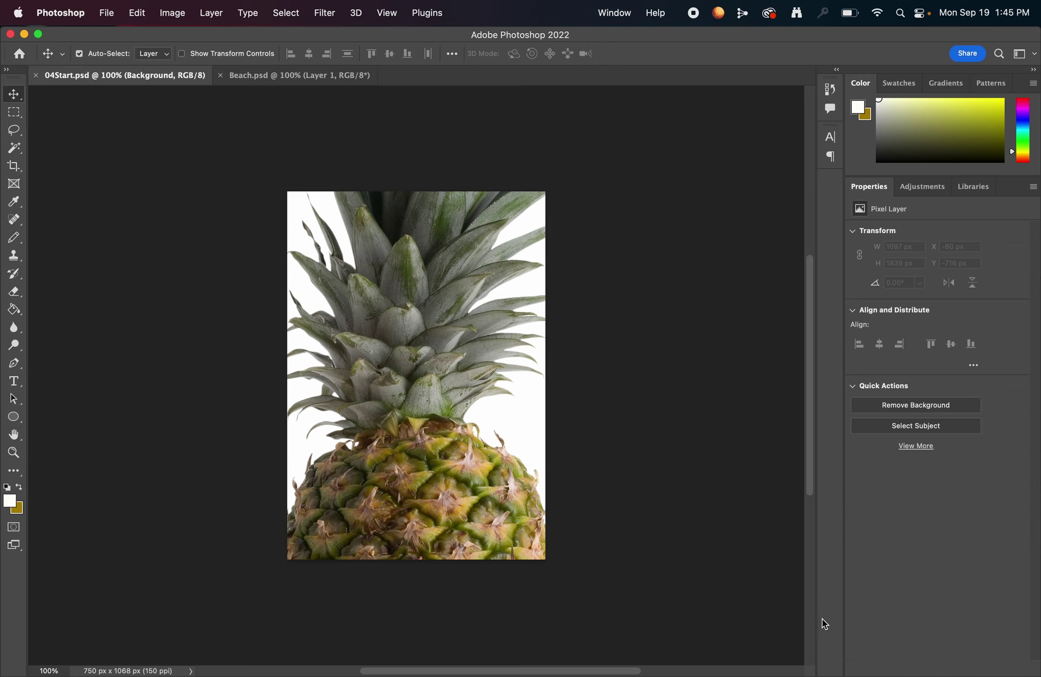
{"action": "left_click", "coordinate": [602, 13]}
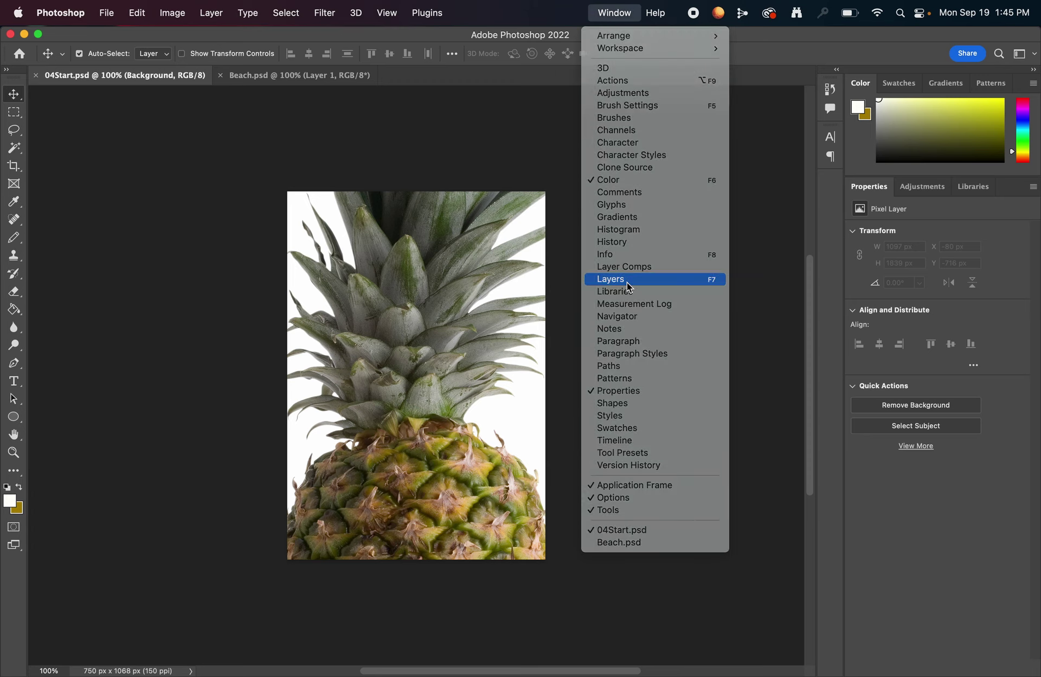
{"action": "left_click", "coordinate": [628, 280]}
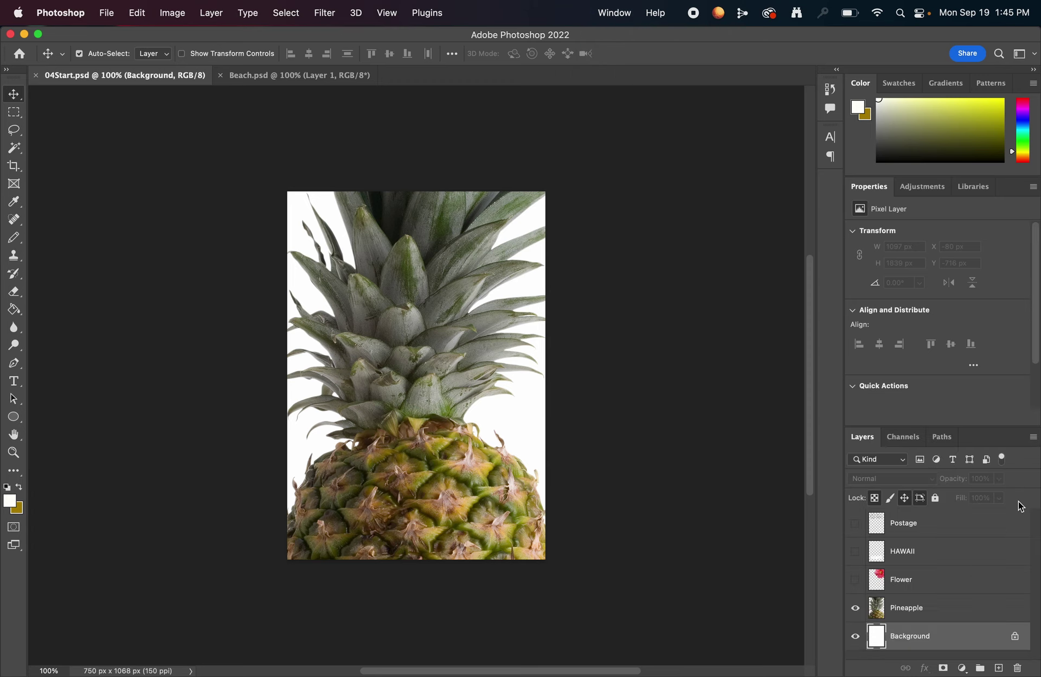
{"action": "left_click", "coordinate": [1021, 55]}
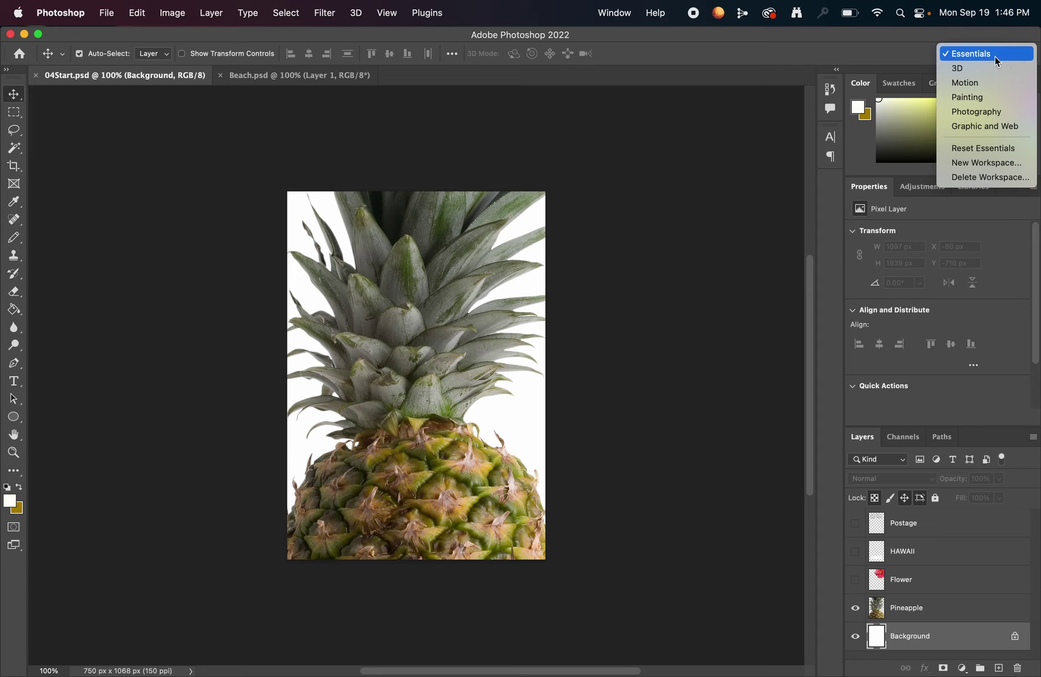
{"action": "left_click", "coordinate": [977, 86]}
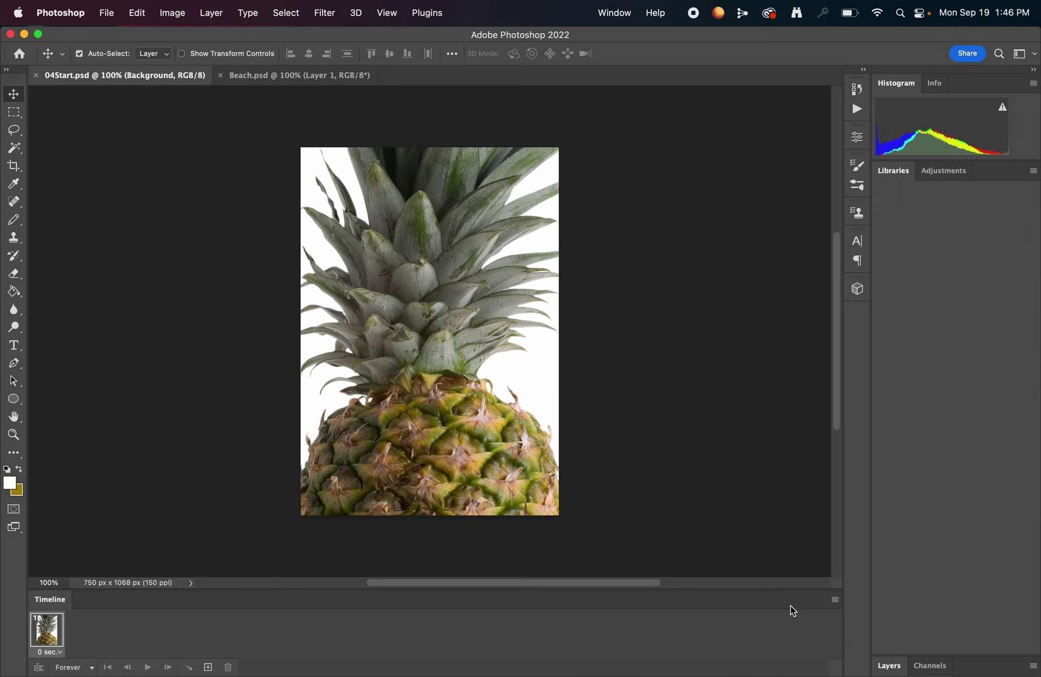
{"action": "left_click", "coordinate": [1019, 54]}
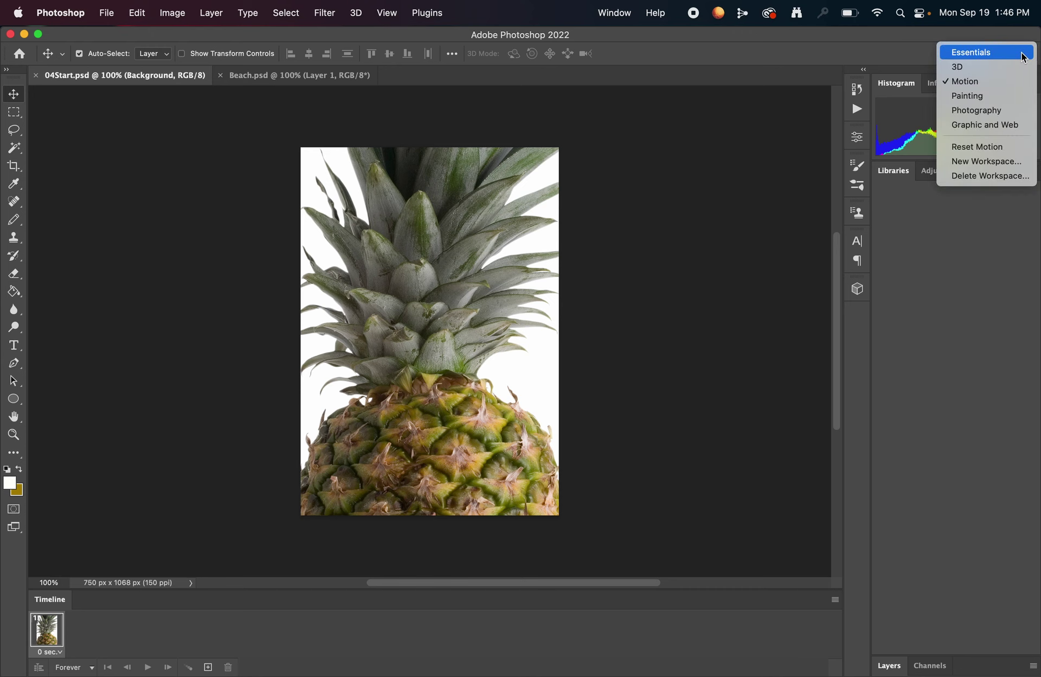
{"action": "left_click", "coordinate": [985, 53]}
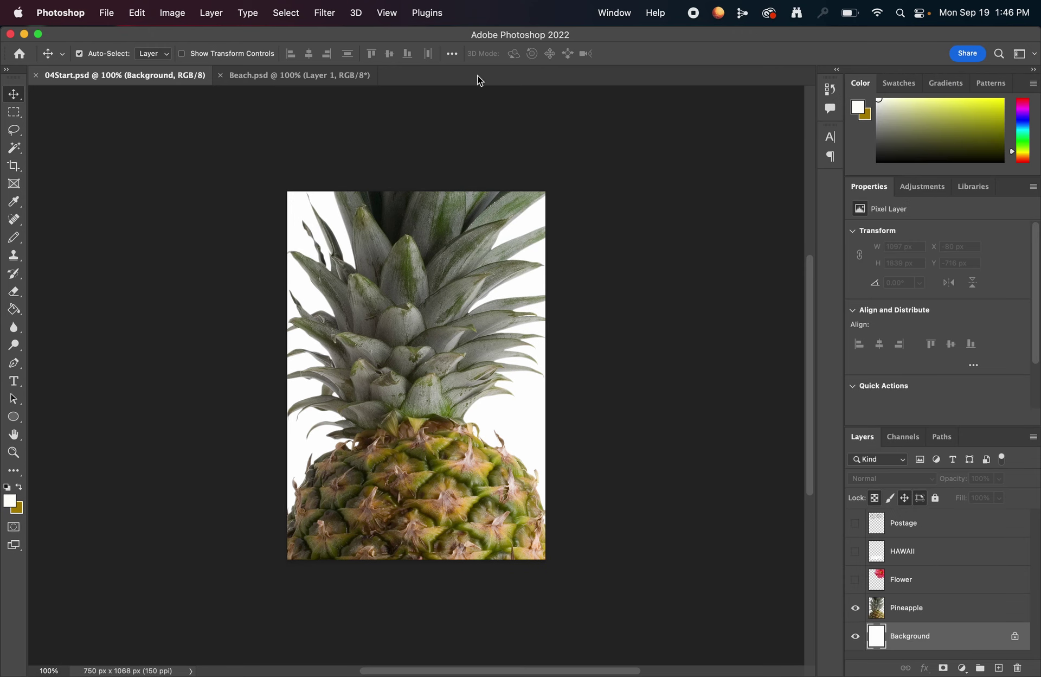
{"action": "left_click", "coordinate": [617, 14]}
{"action": "mouse_move", "coordinate": [656, 53]}
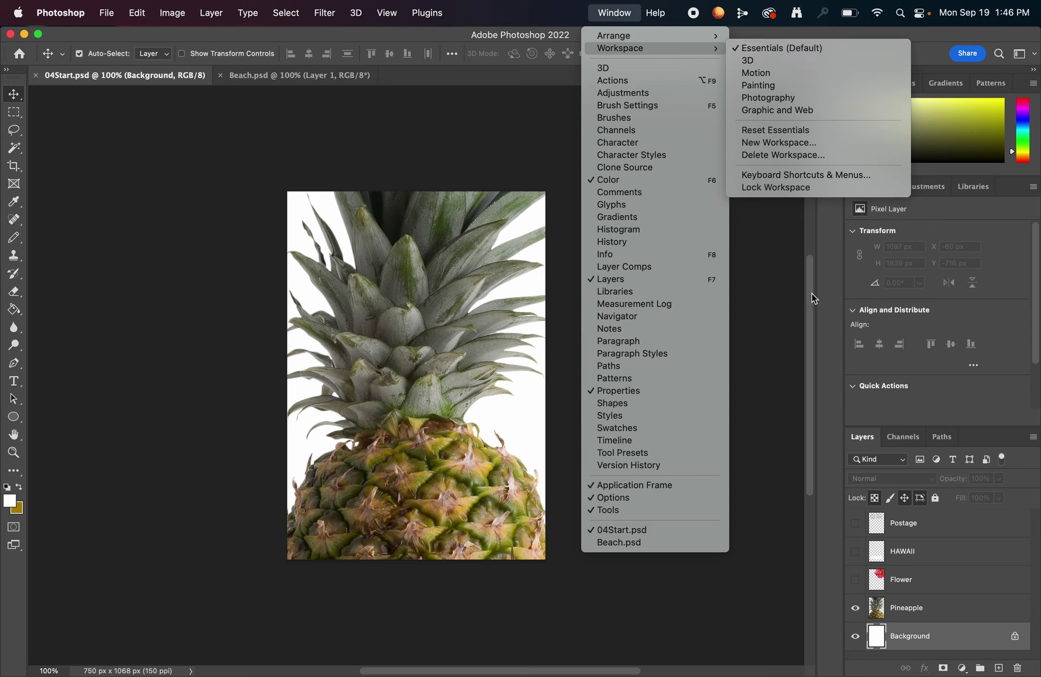
{"action": "left_click", "coordinate": [840, 322]}
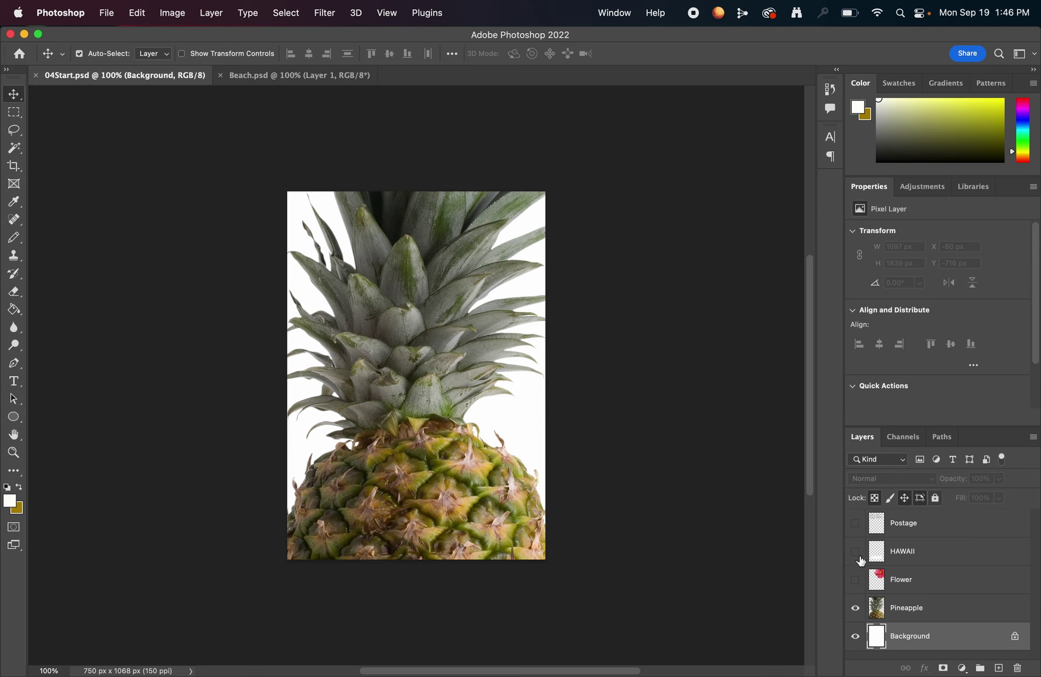
{"action": "left_click", "coordinate": [952, 608]}
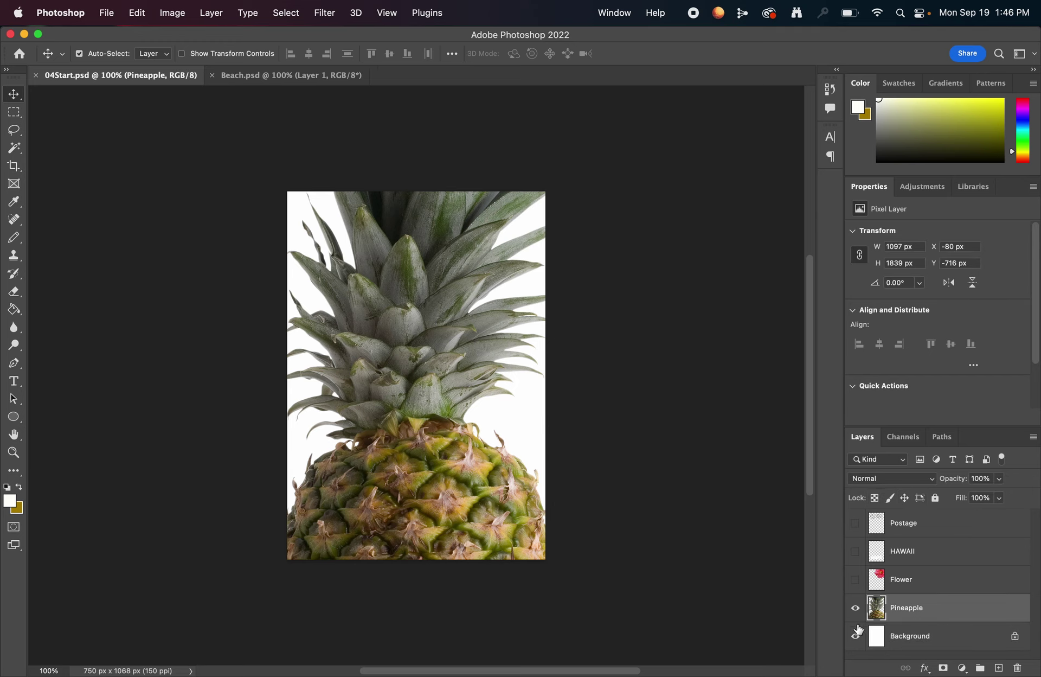
{"action": "left_click", "coordinate": [959, 588]}
{"action": "left_click", "coordinate": [955, 562]}
{"action": "left_click", "coordinate": [948, 525]}
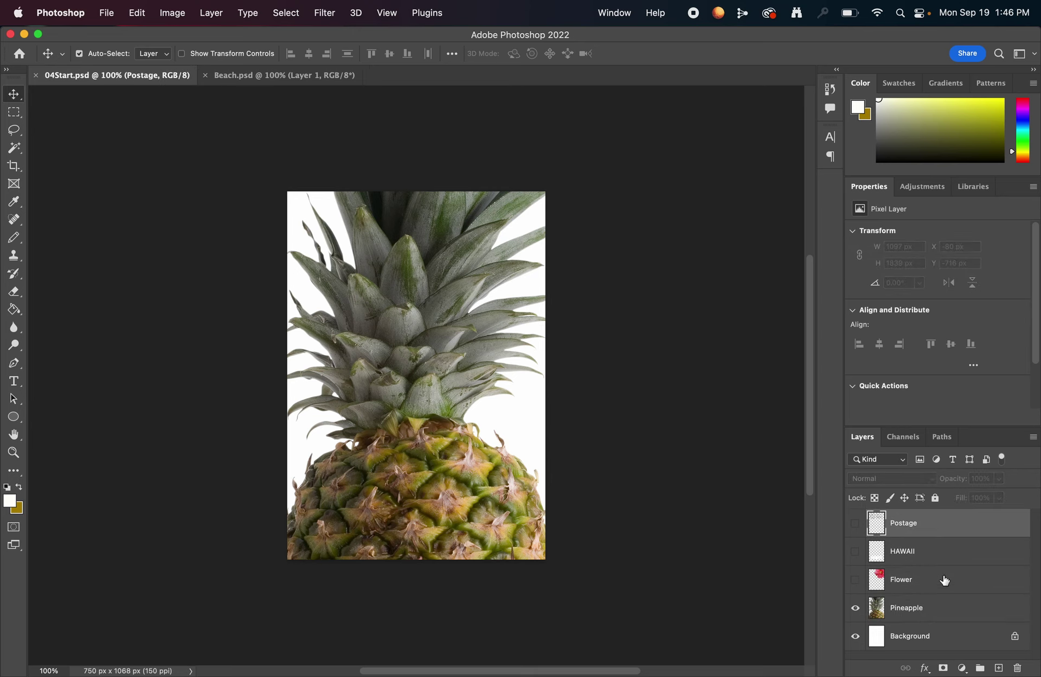
{"action": "left_click", "coordinate": [916, 607]}
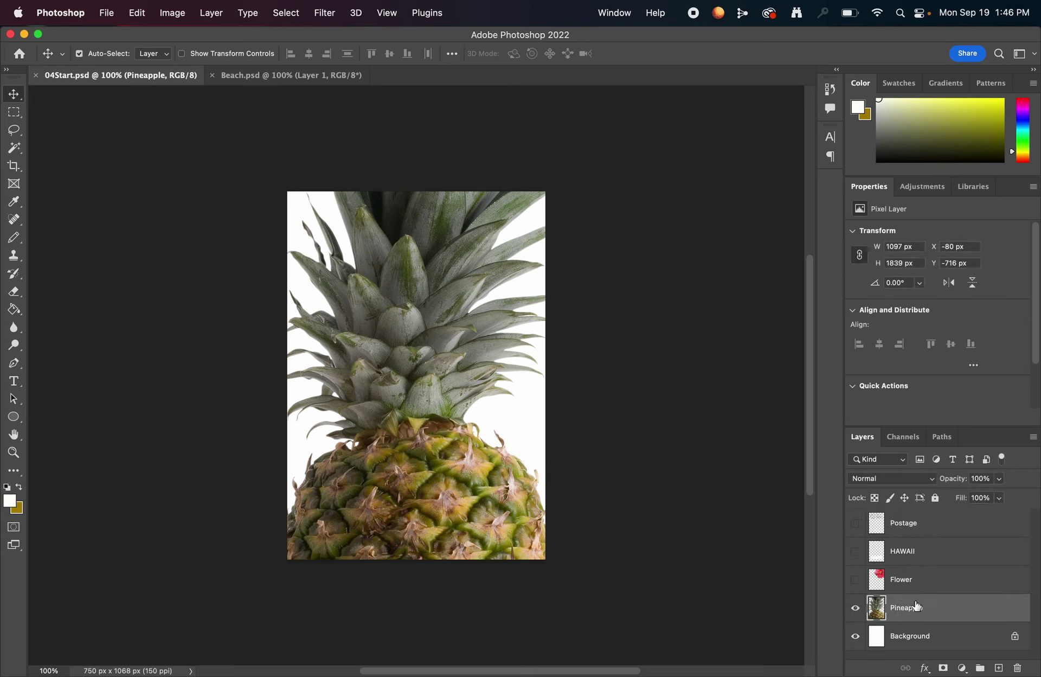
{"action": "left_click", "coordinate": [913, 580]}
{"action": "left_click", "coordinate": [934, 644]}
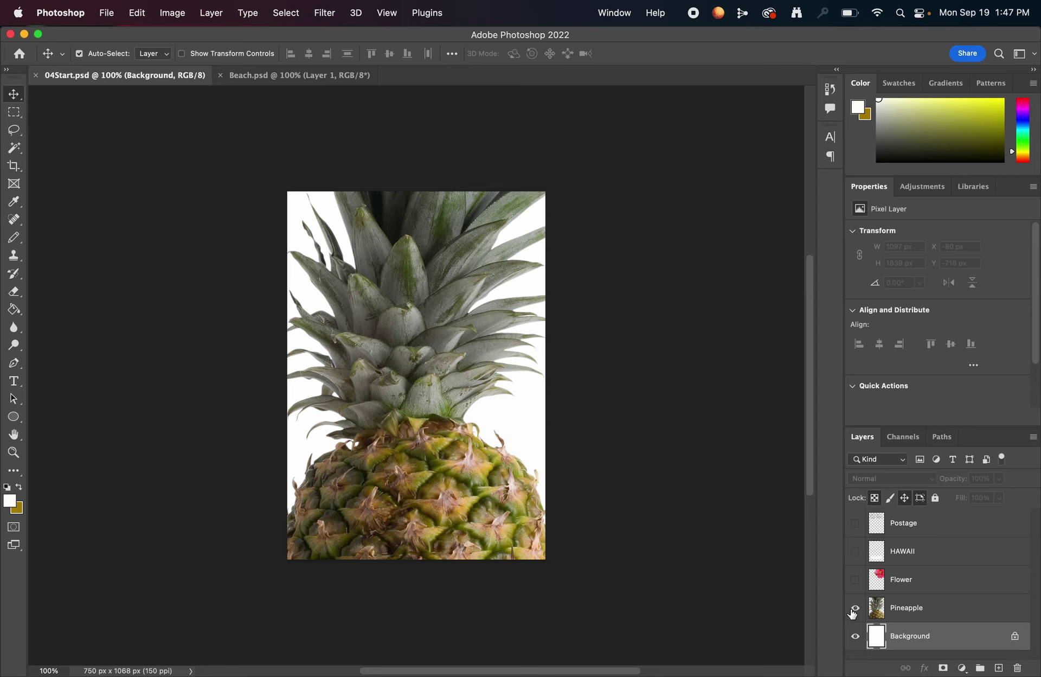
{"action": "left_click", "coordinate": [884, 612]}
{"action": "left_click", "coordinate": [855, 608]}
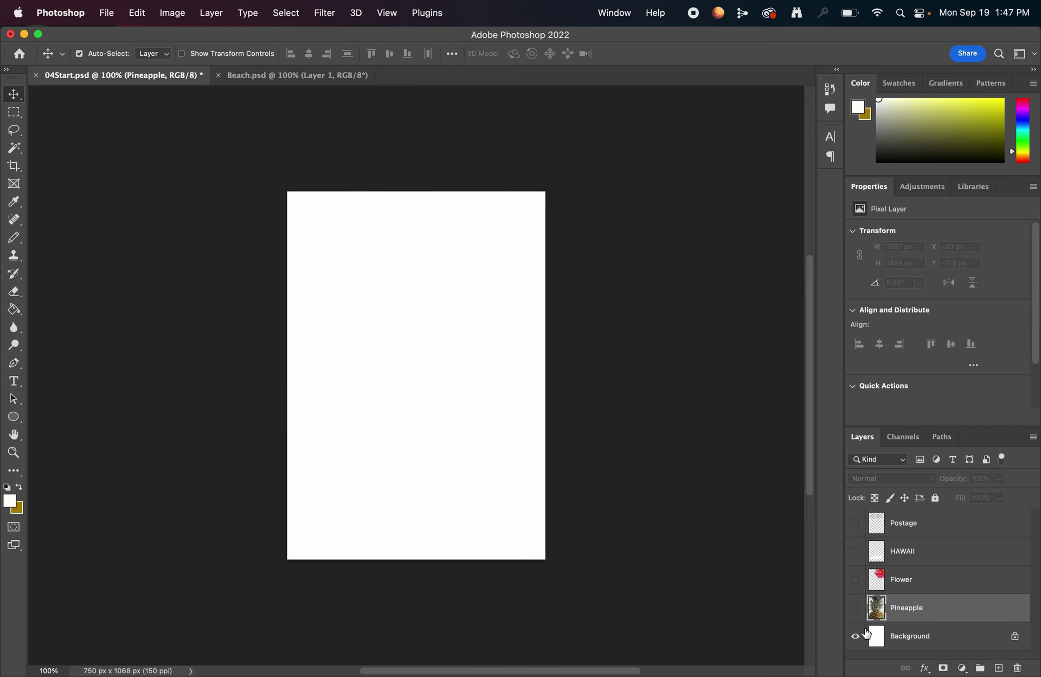
{"action": "left_click", "coordinate": [855, 608]}
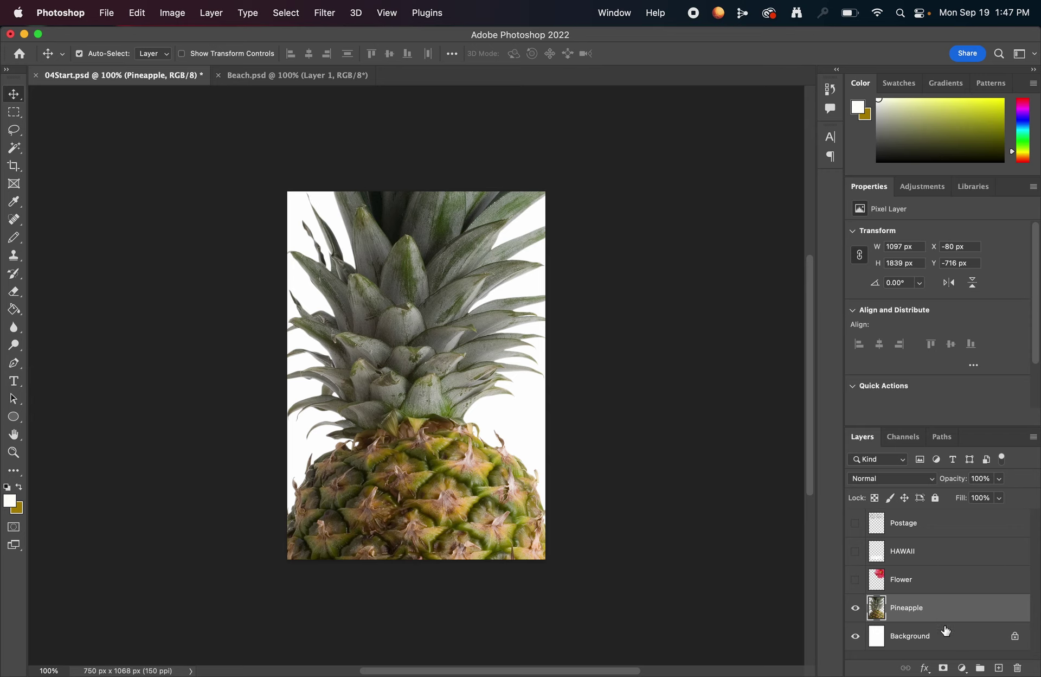
{"action": "left_click", "coordinate": [935, 552]}
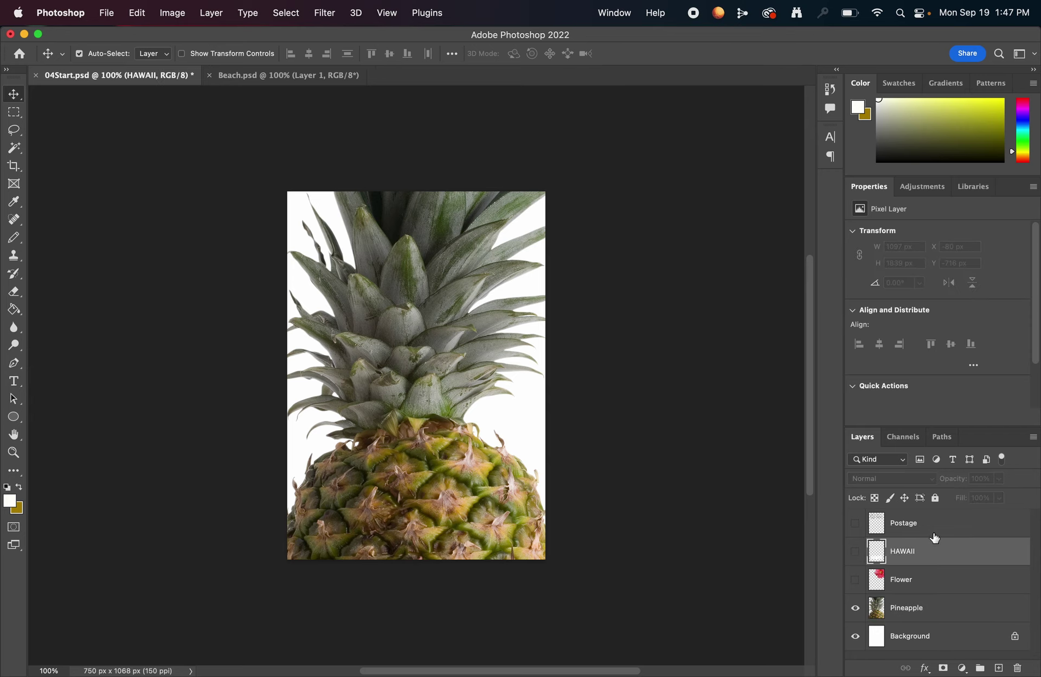
{"action": "left_click", "coordinate": [935, 529]}
{"action": "left_click", "coordinate": [935, 555]}
Start Save As and create a new Digital Media folder on the Desktop
{"action": "left_click", "coordinate": [109, 13]}
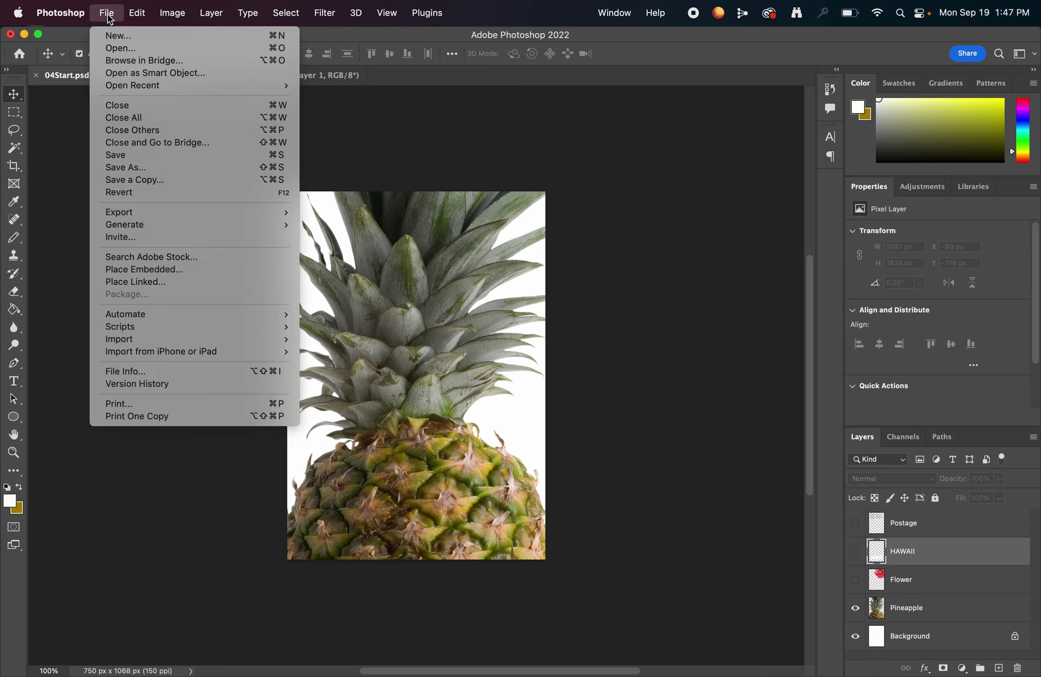
{"action": "left_click", "coordinate": [151, 167]}
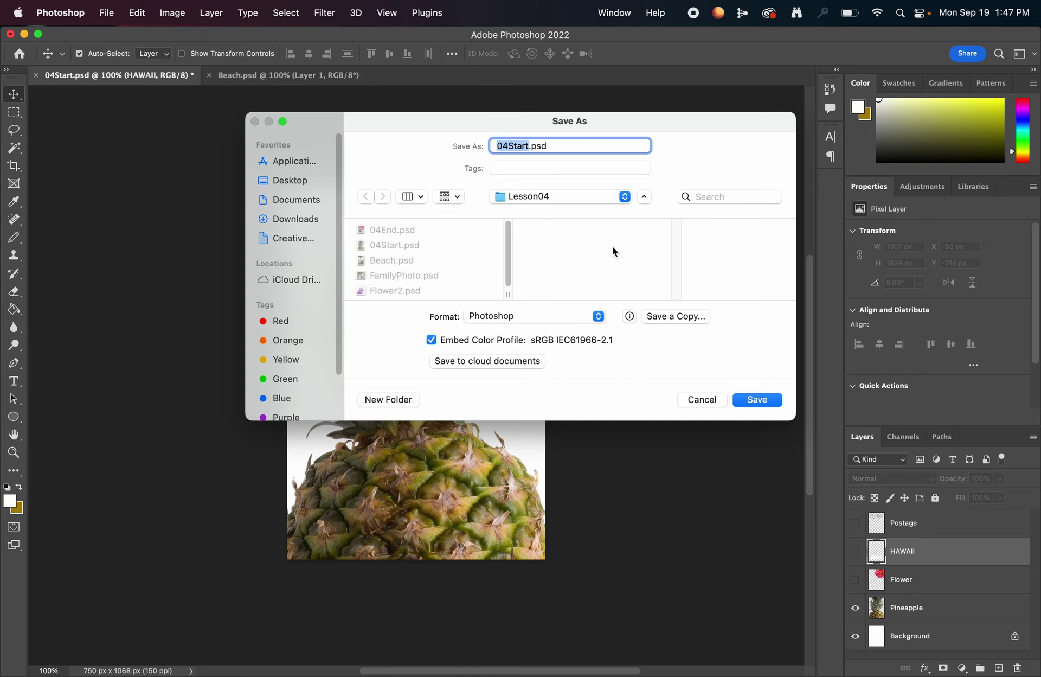
{"action": "left_click", "coordinate": [305, 182]}
{"action": "scroll", "coordinate": [431, 288], "scroll_direction": "down", "scroll_amount": 5}
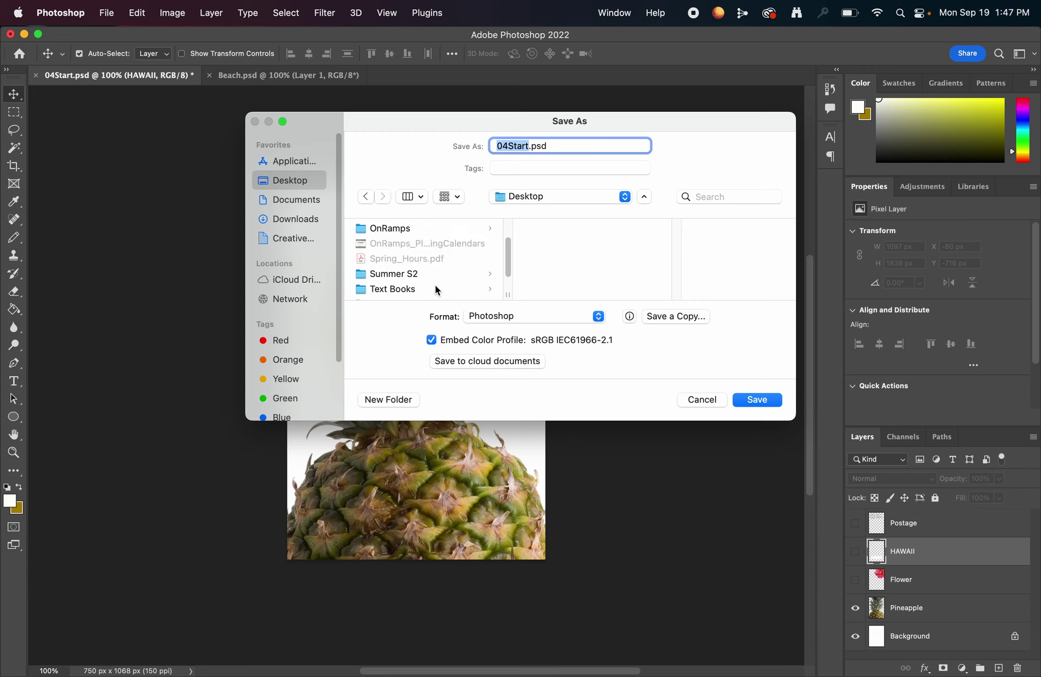
{"action": "left_click", "coordinate": [407, 288]}
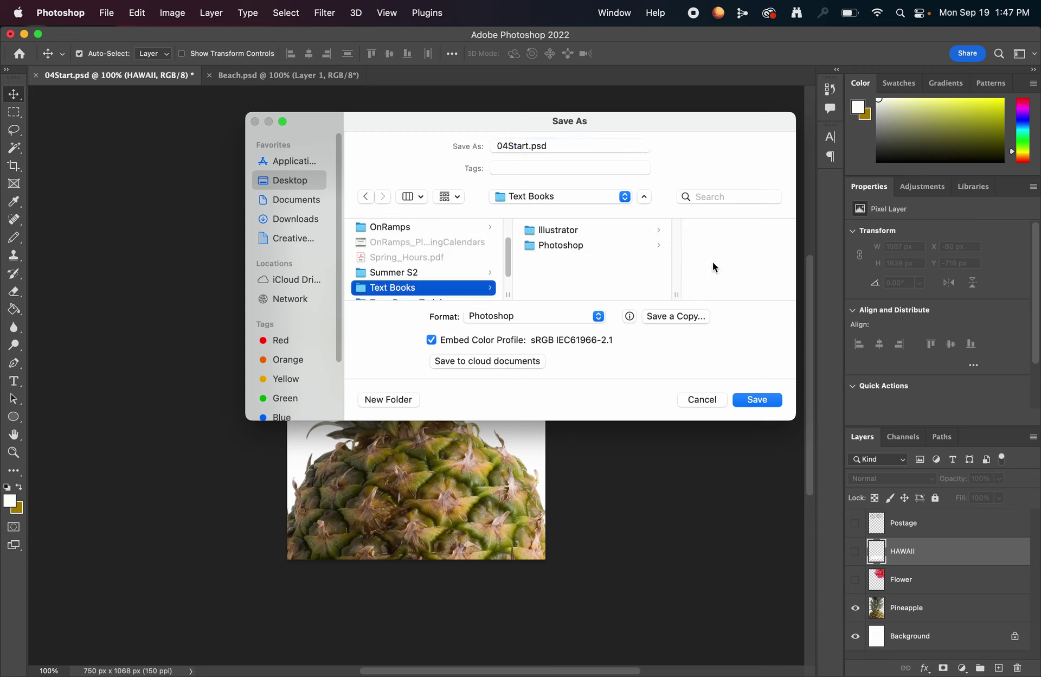
{"action": "left_click", "coordinate": [566, 245]}
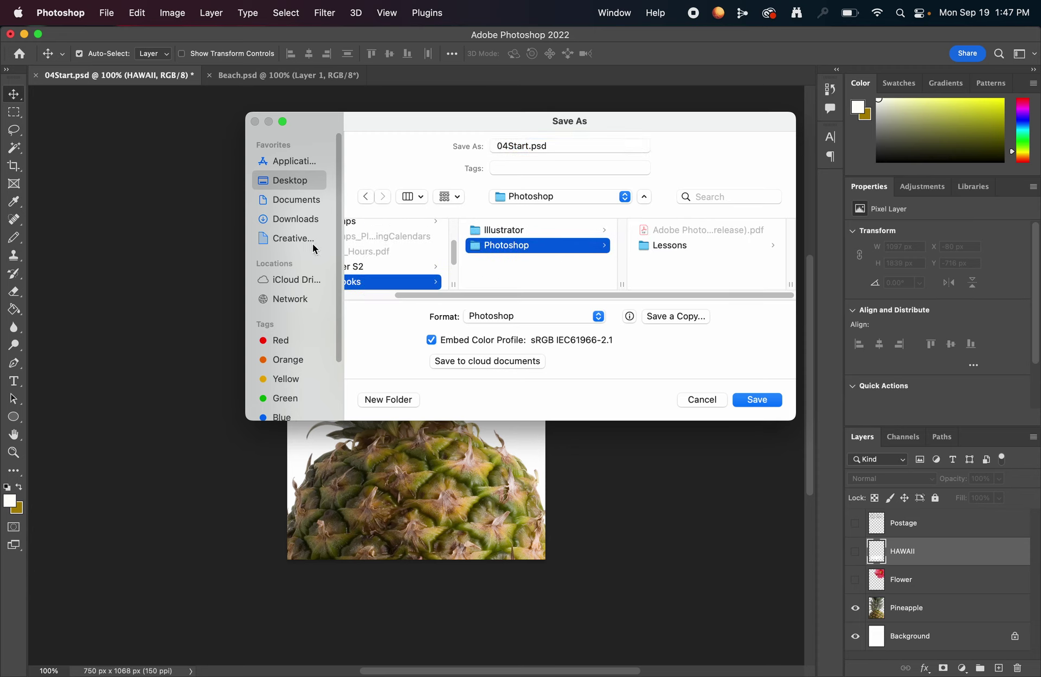
{"action": "left_click", "coordinate": [292, 182]}
{"action": "scroll", "coordinate": [399, 274], "scroll_direction": "down", "scroll_amount": 2}
{"action": "scroll", "coordinate": [409, 272], "scroll_direction": "up", "scroll_amount": 2}
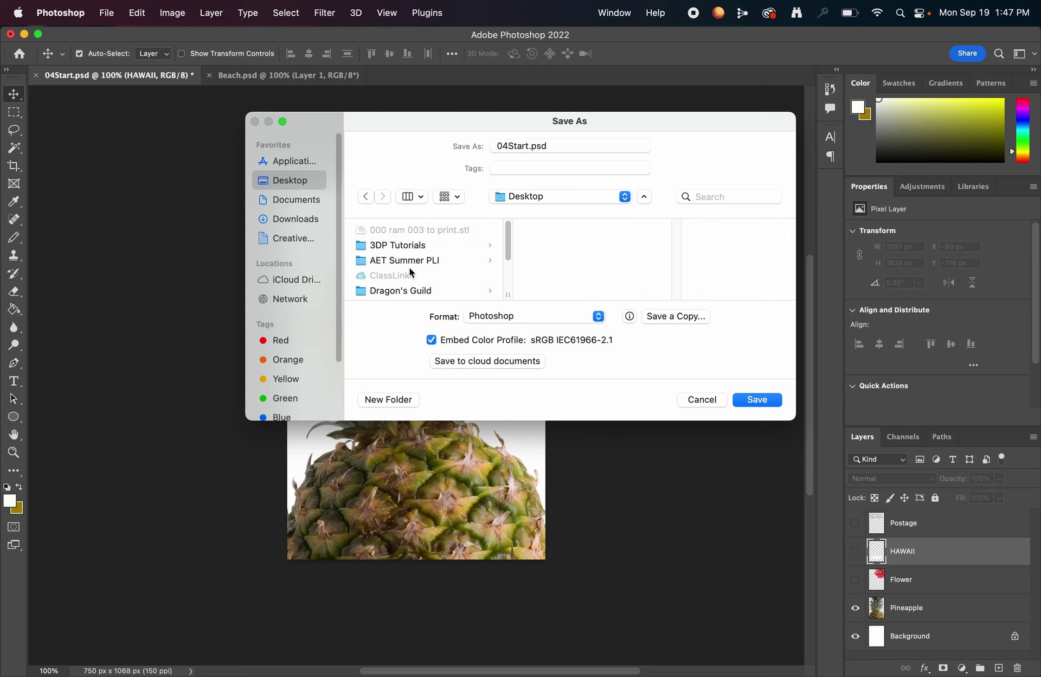
{"action": "left_click", "coordinate": [401, 405]}
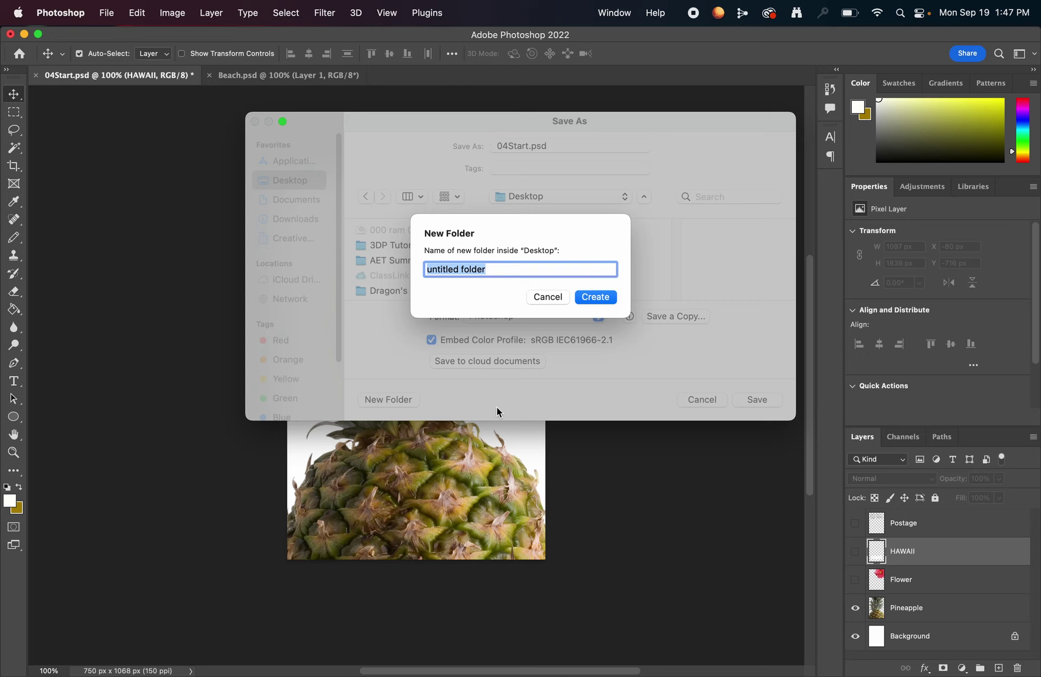
{"action": "type", "text": "Digital Media"}
{"action": "left_click", "coordinate": [597, 297]}
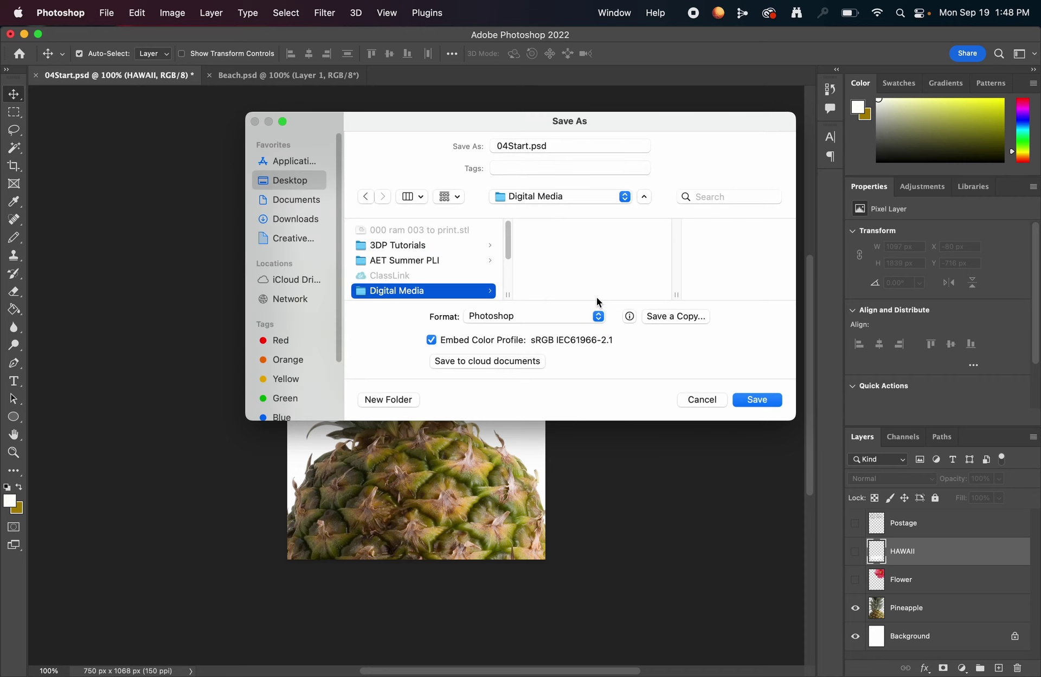
Rename the file from 04Start to 04_IT_Postcard
{"action": "left_click", "coordinate": [507, 147]}
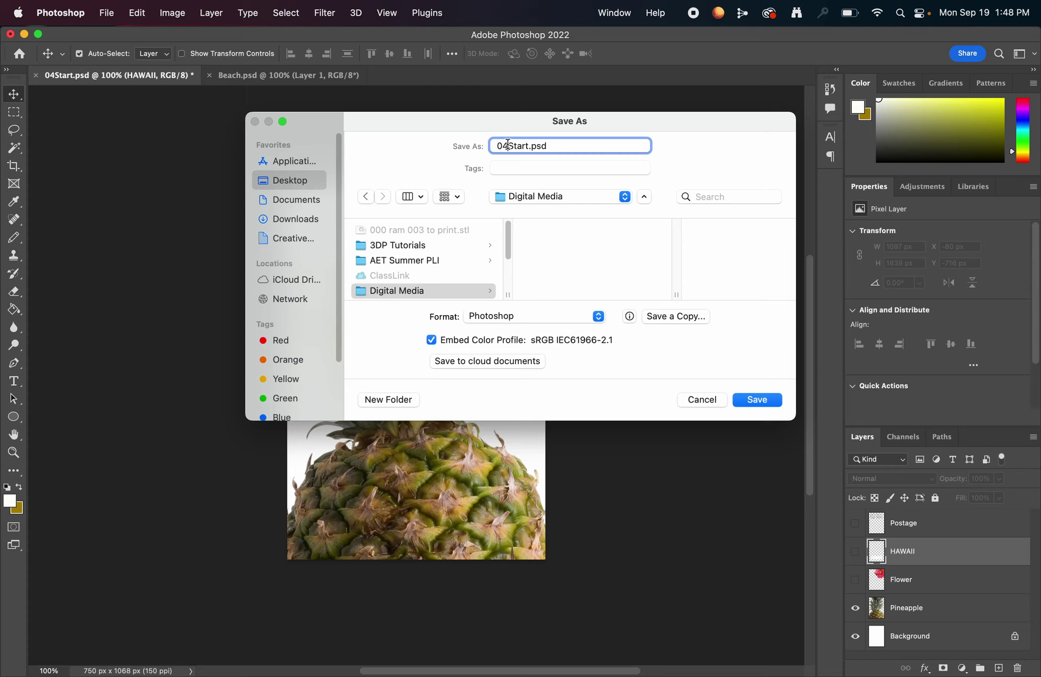
{"action": "left_click_drag", "start_coordinate": [509, 145], "coordinate": [523, 145]}
{"action": "left_click", "coordinate": [532, 147]}
{"action": "key", "text": "BackSpace"}
{"action": "key", "text": "BackSpace"}
{"action": "key", "text": "BackSpace"}
{"action": "key", "text": "BackSpace"}
{"action": "key", "text": "BackSpace"}
{"action": "type", "text": "_IT_Postcard"}
Leave the Save As format set to Photoshop in the Format popup
{"action": "left_click", "coordinate": [599, 317]}
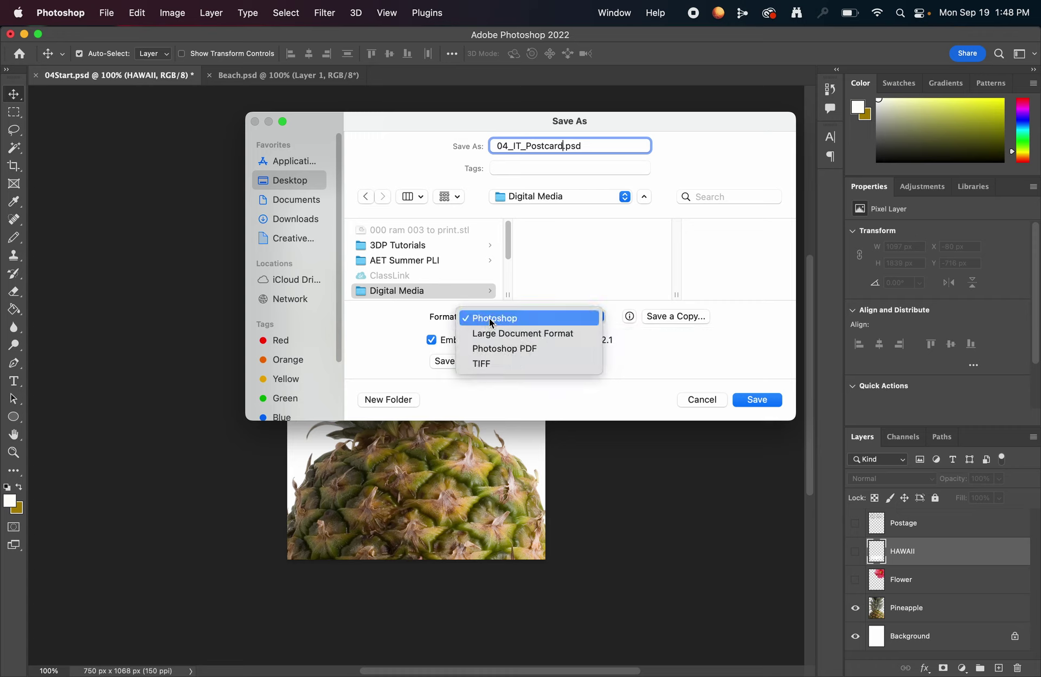
{"action": "left_click", "coordinate": [520, 320]}
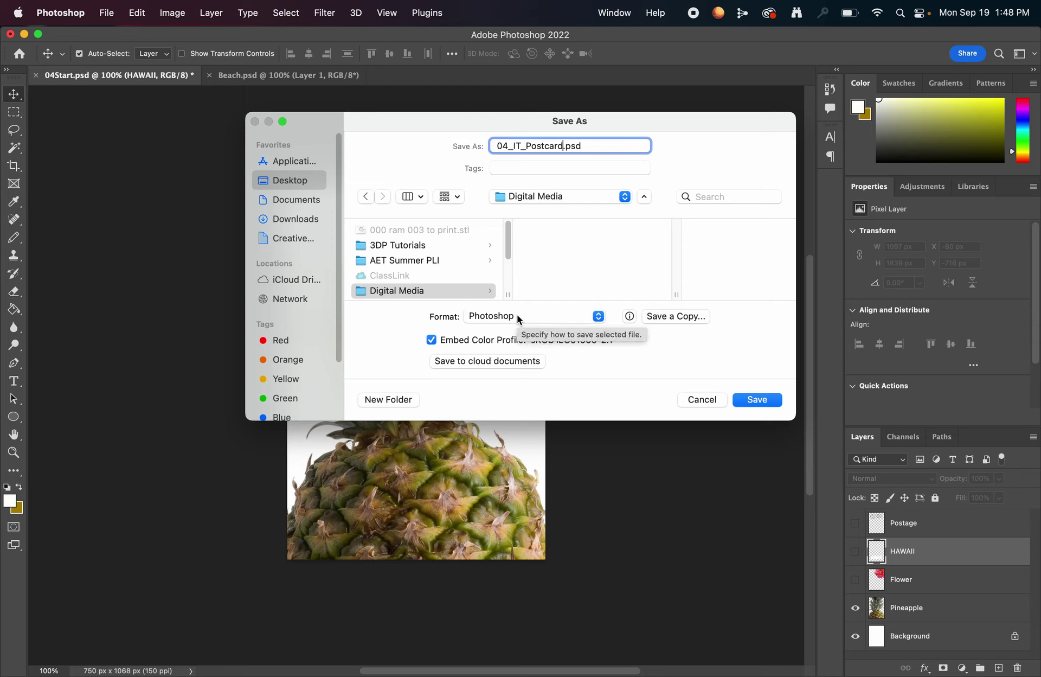
{"action": "left_click", "coordinate": [597, 318]}
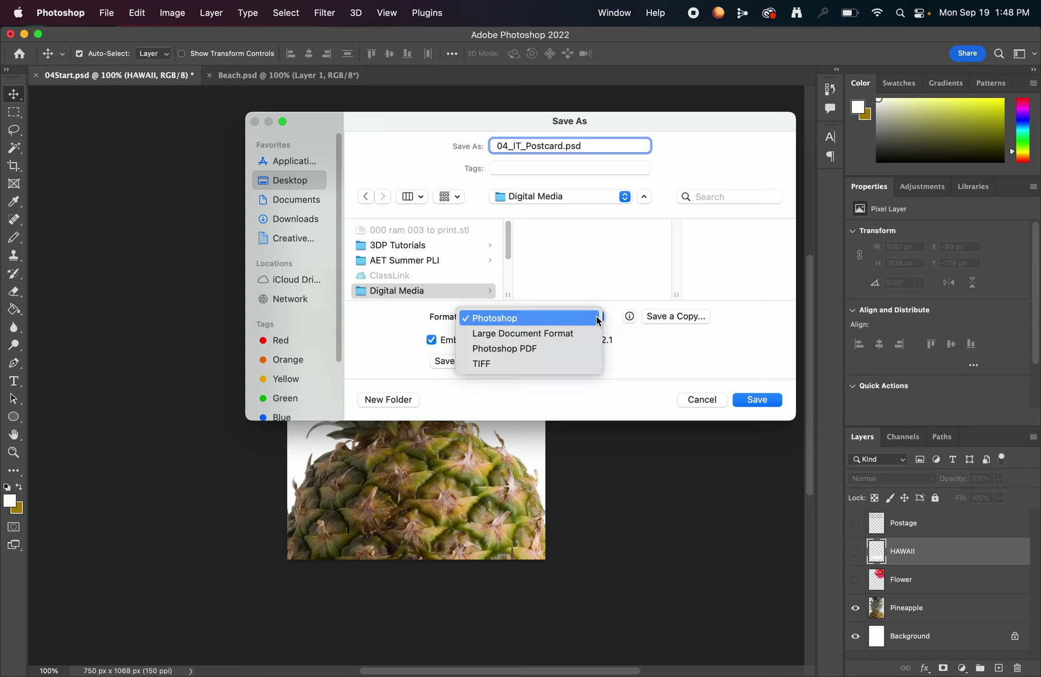
{"action": "left_click", "coordinate": [509, 320]}
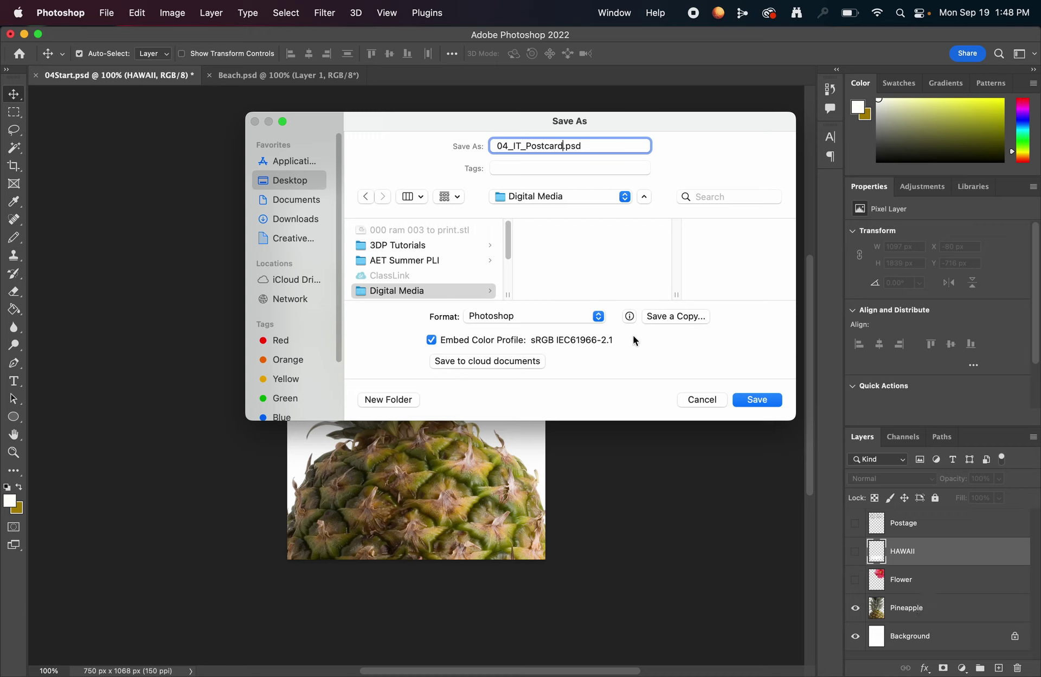
{"action": "left_click", "coordinate": [602, 320]}
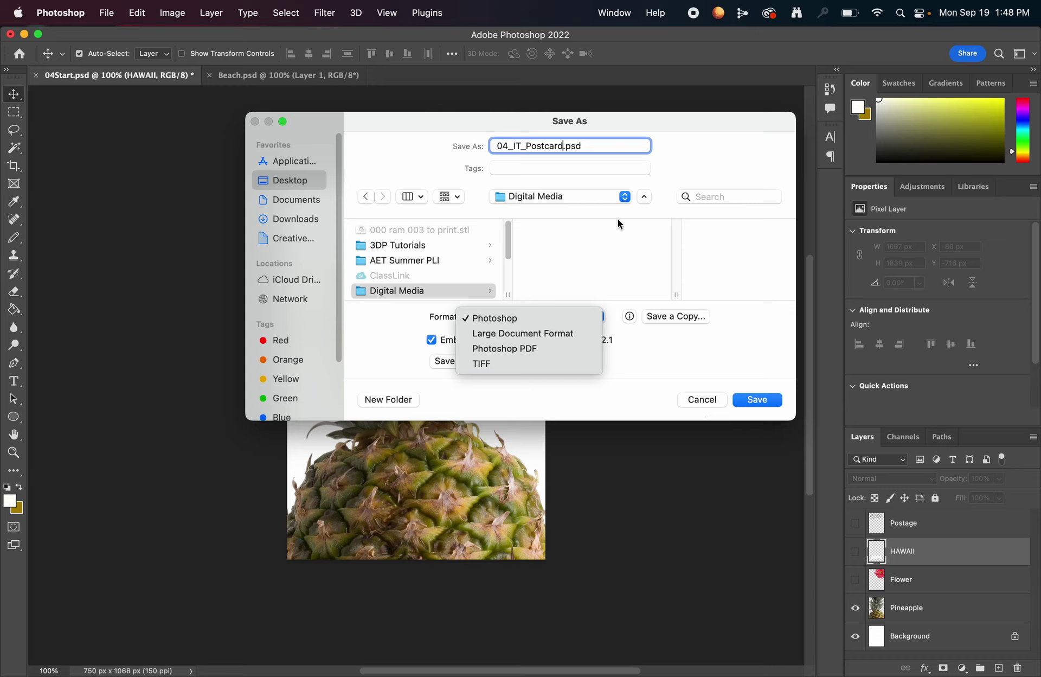
{"action": "left_click", "coordinate": [585, 147]}
{"action": "left_click", "coordinate": [568, 325]}
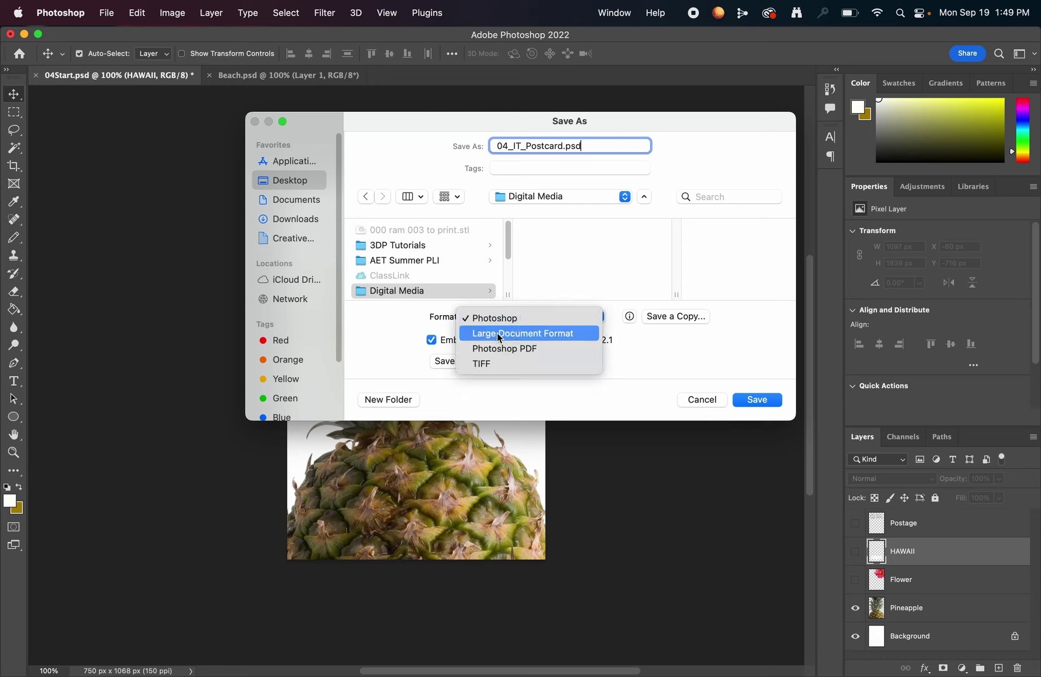
{"action": "left_click", "coordinate": [506, 322]}
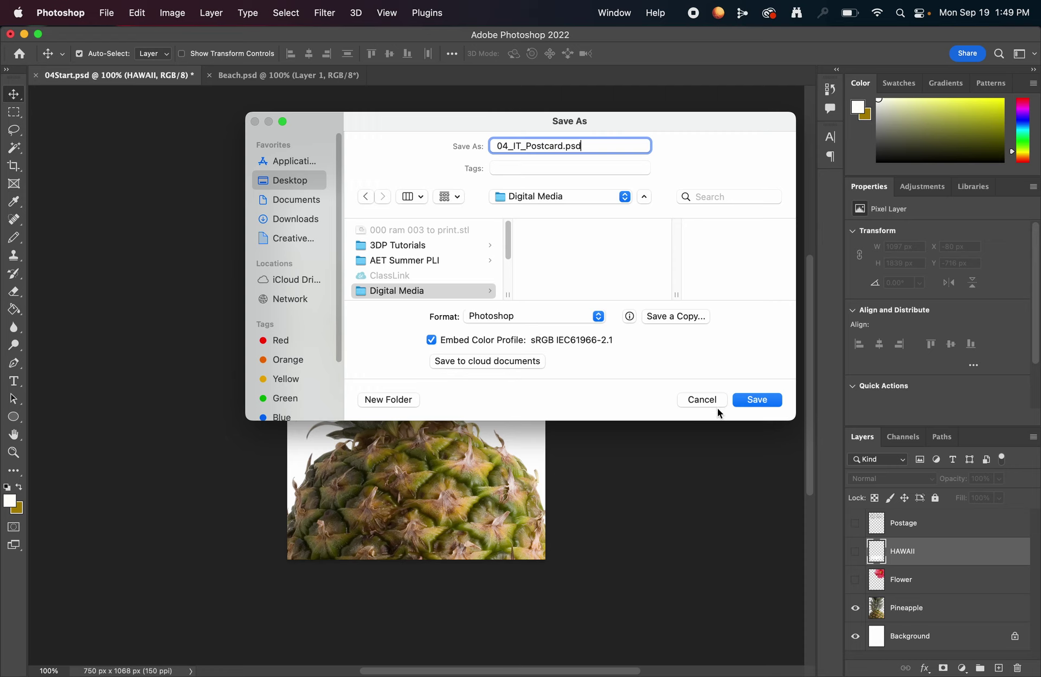
Save 04_IT_Postcard.psd and confirm with Maximize Compatibility kept on
{"action": "left_click", "coordinate": [757, 400]}
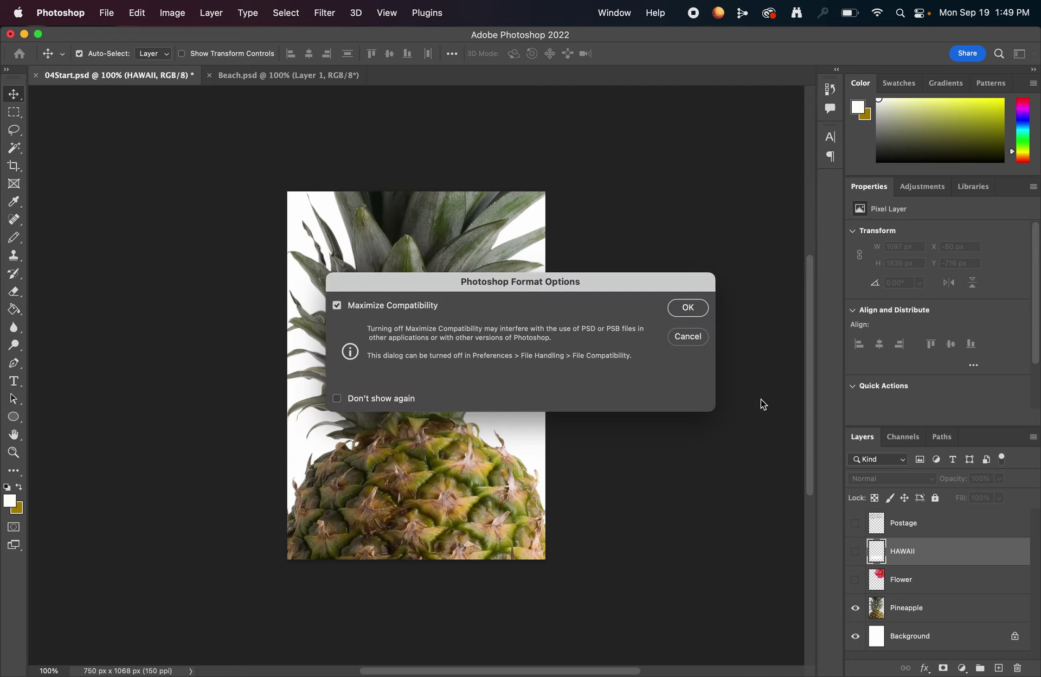
{"action": "left_click_drag", "start_coordinate": [564, 292], "coordinate": [582, 243]}
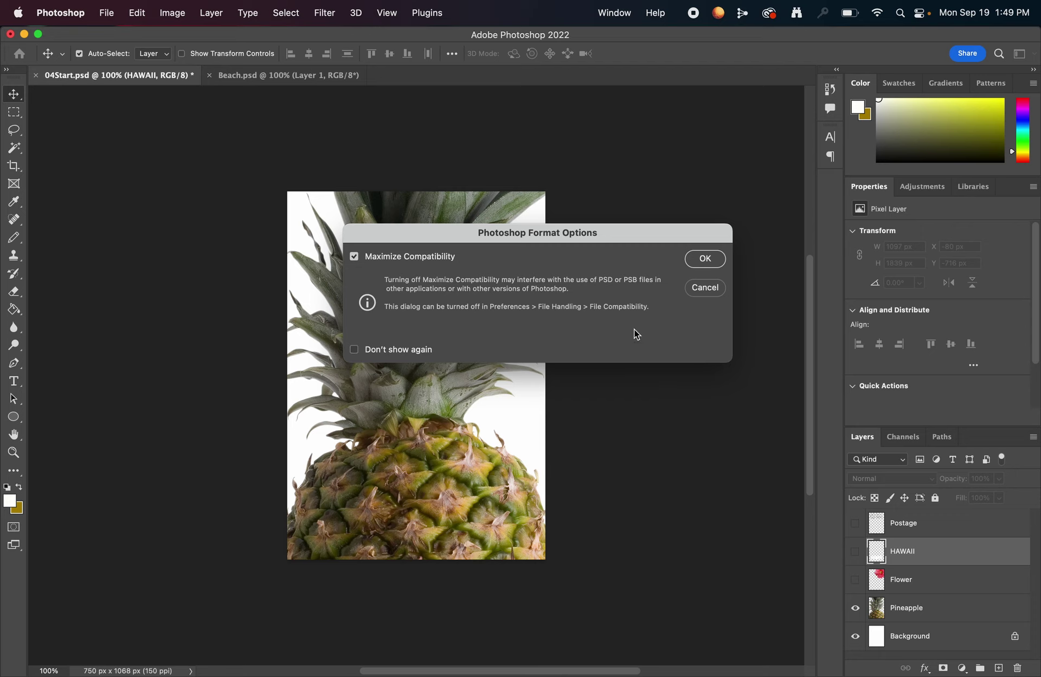
{"action": "left_click", "coordinate": [705, 259]}
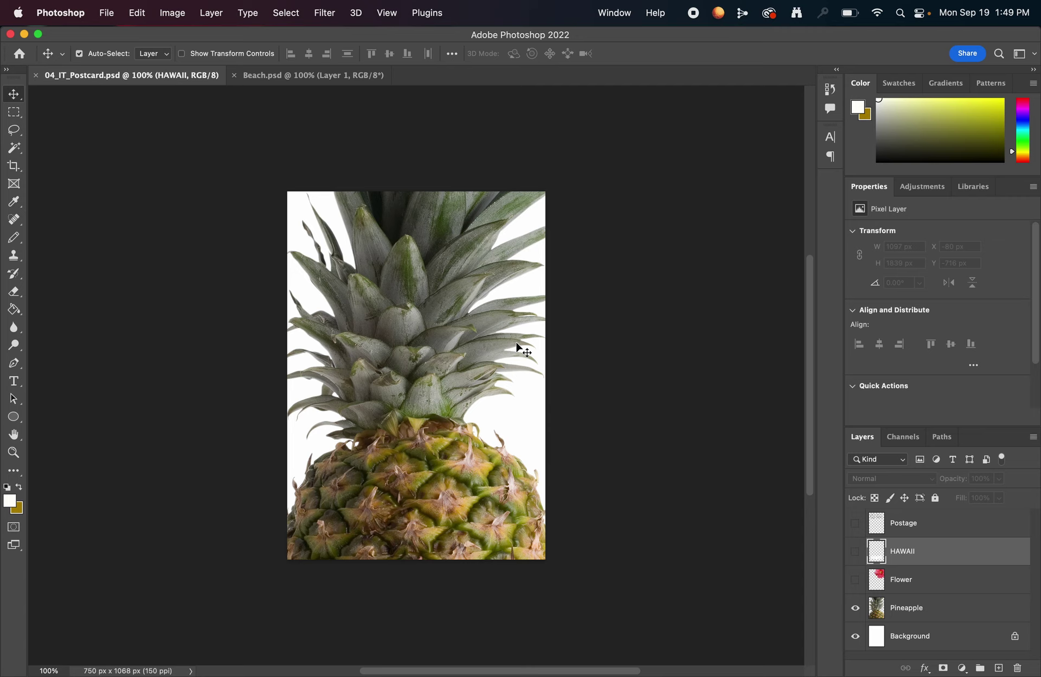
{"action": "left_click", "coordinate": [298, 79]}
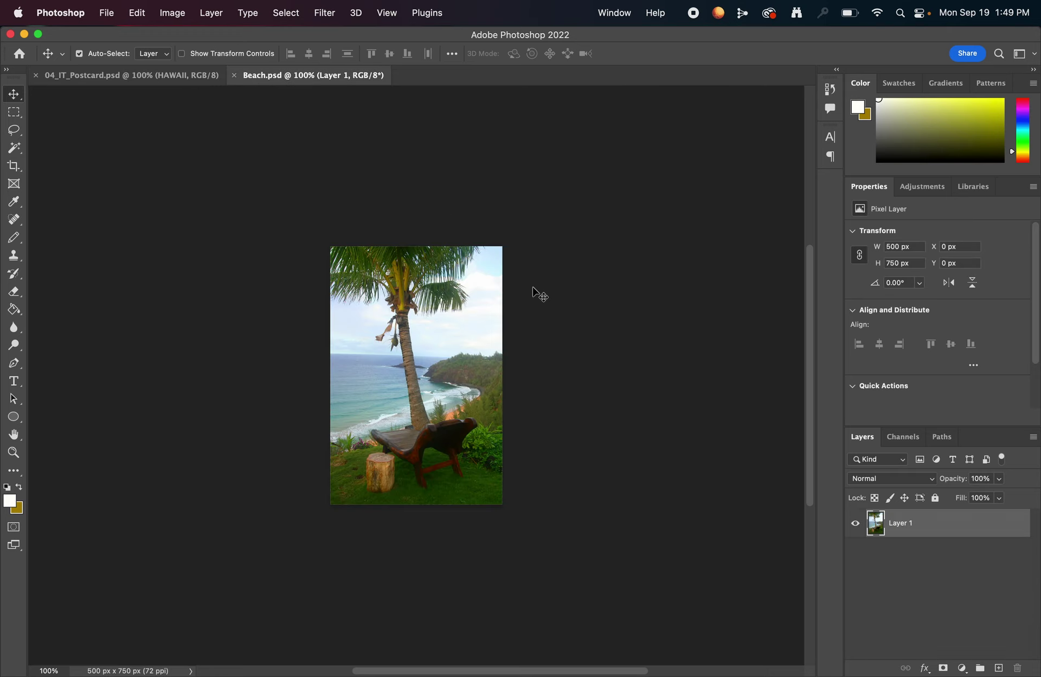
{"action": "left_click", "coordinate": [148, 73]}
{"action": "left_click", "coordinate": [292, 74]}
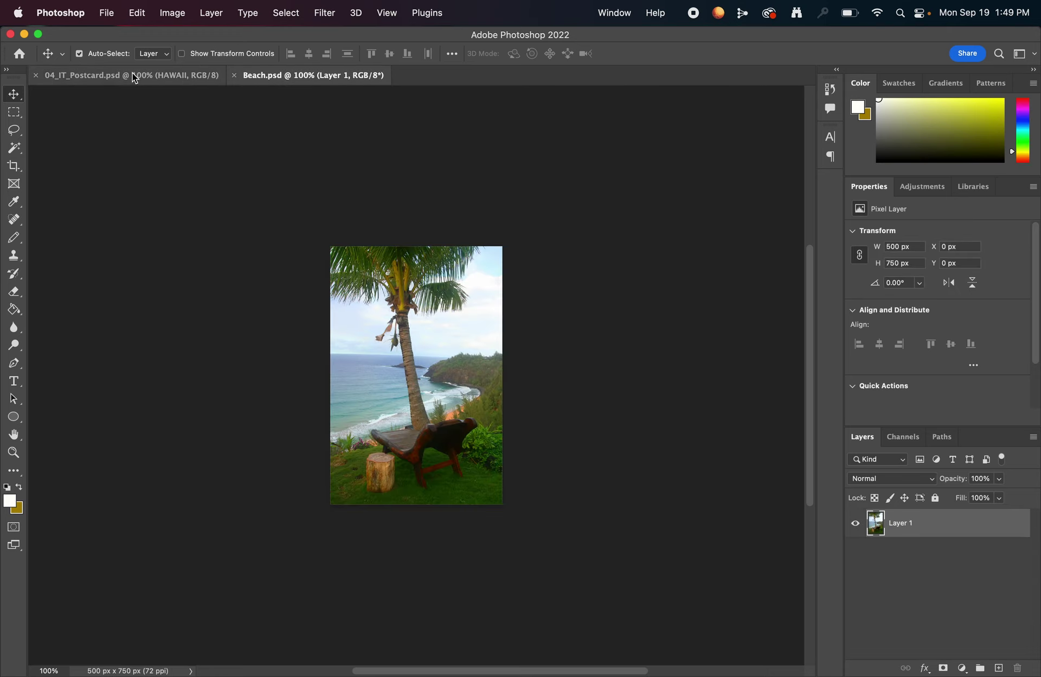
{"action": "left_click", "coordinate": [135, 77]}
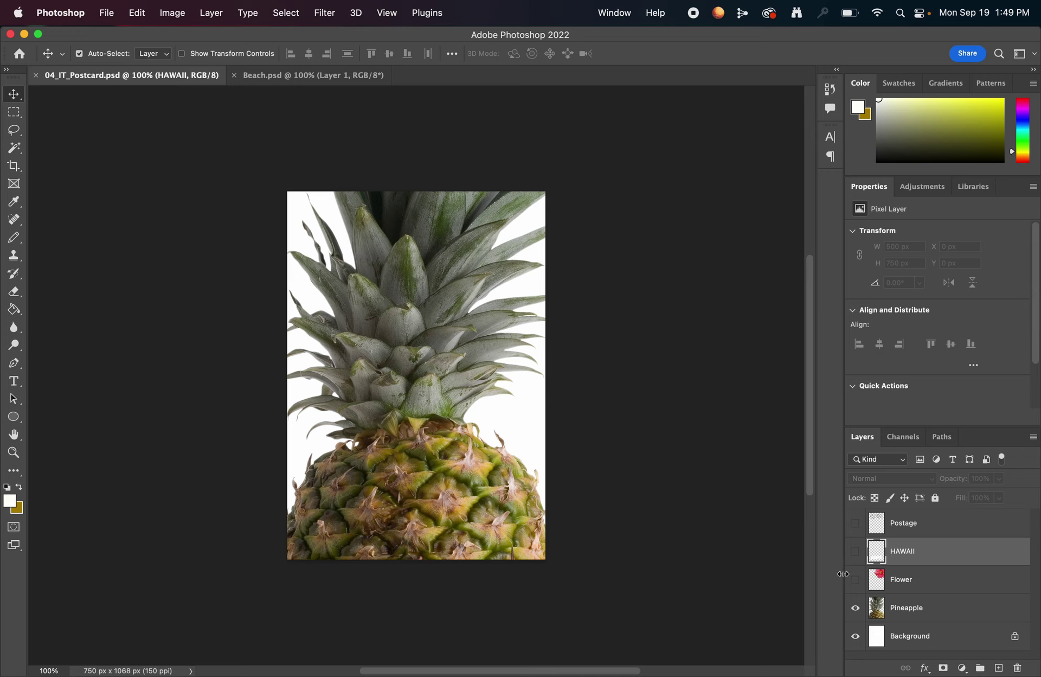
{"action": "left_click", "coordinate": [280, 78]}
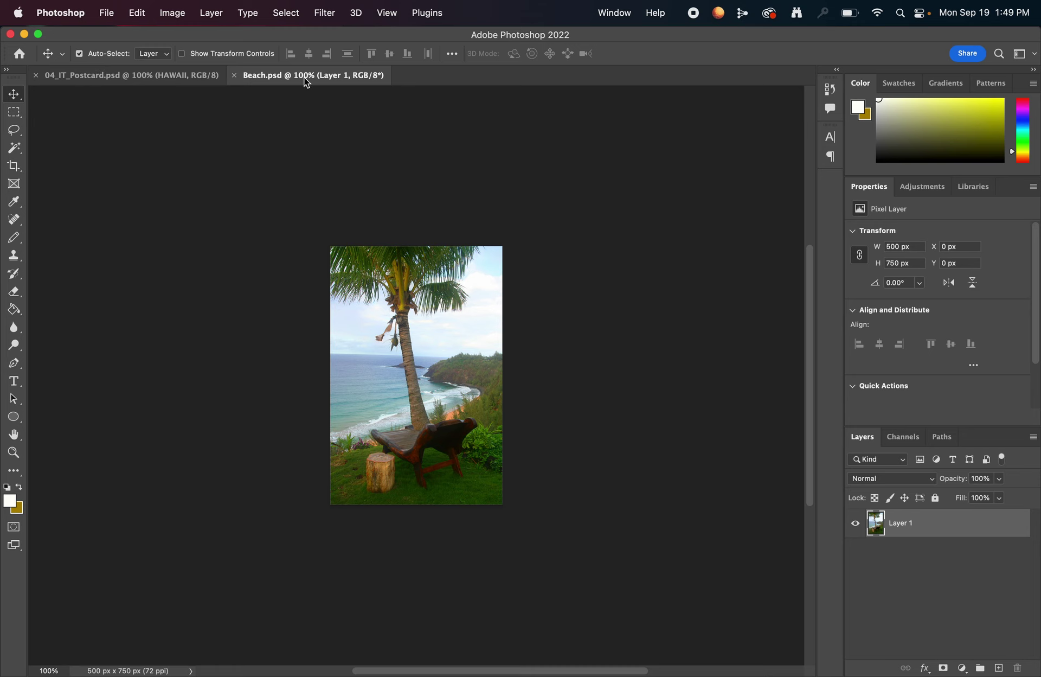
Float the Beach.psd document in its own window beside the postcard
{"action": "left_click_drag", "start_coordinate": [305, 78], "coordinate": [662, 89]}
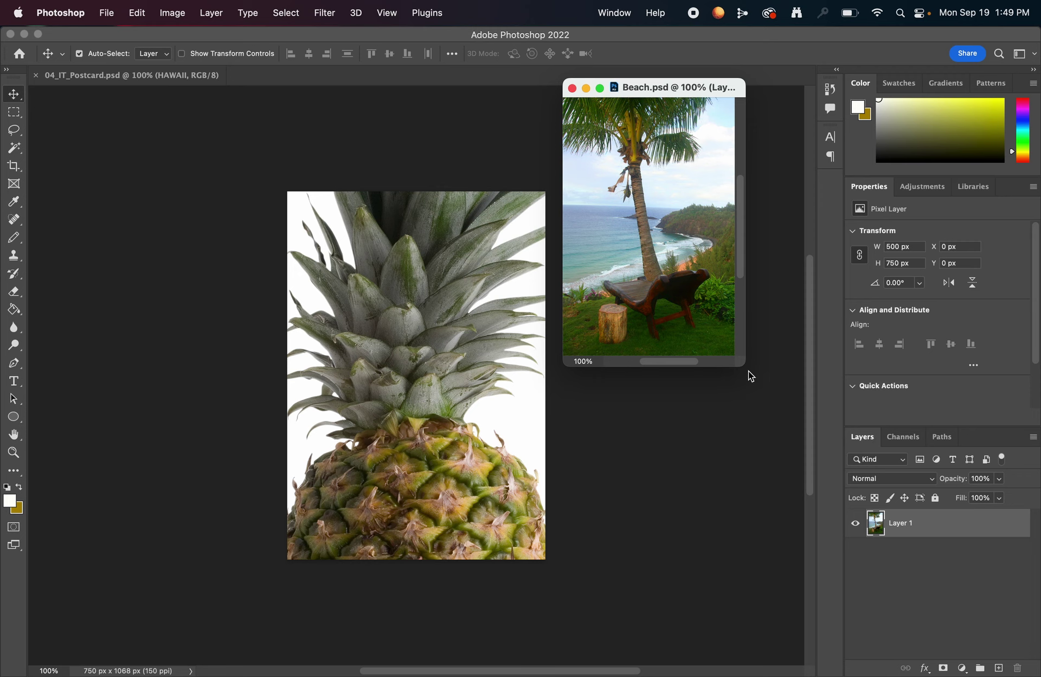
{"action": "left_click_drag", "start_coordinate": [751, 367], "coordinate": [997, 500]}
{"action": "left_click_drag", "start_coordinate": [764, 92], "coordinate": [369, 74]}
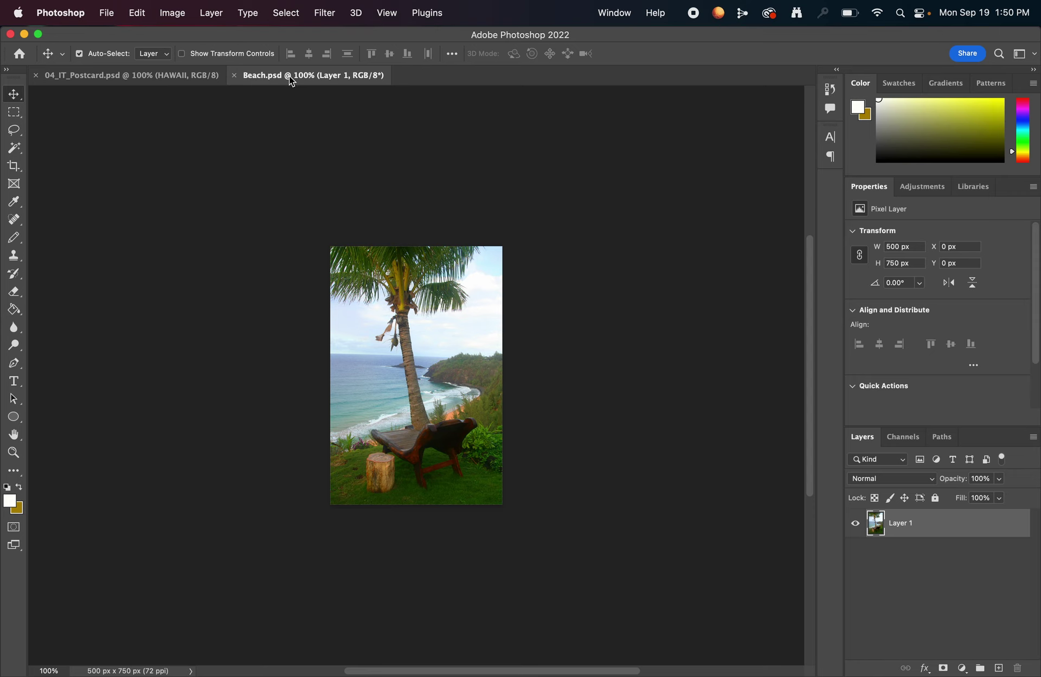
{"action": "left_click_drag", "start_coordinate": [288, 80], "coordinate": [562, 101]}
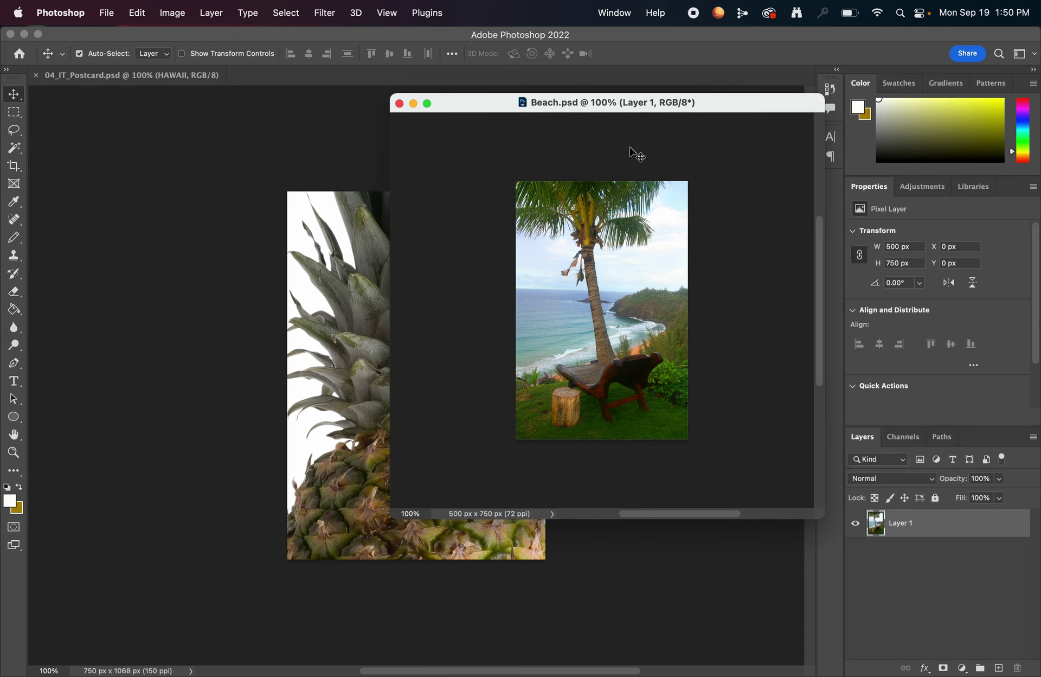
Drag the beach photo onto the postcard as Layer 1, then bring the Beach window forward
{"action": "left_click_drag", "start_coordinate": [601, 277], "coordinate": [369, 329]}
{"action": "left_click_drag", "start_coordinate": [242, 347], "coordinate": [470, 365]}
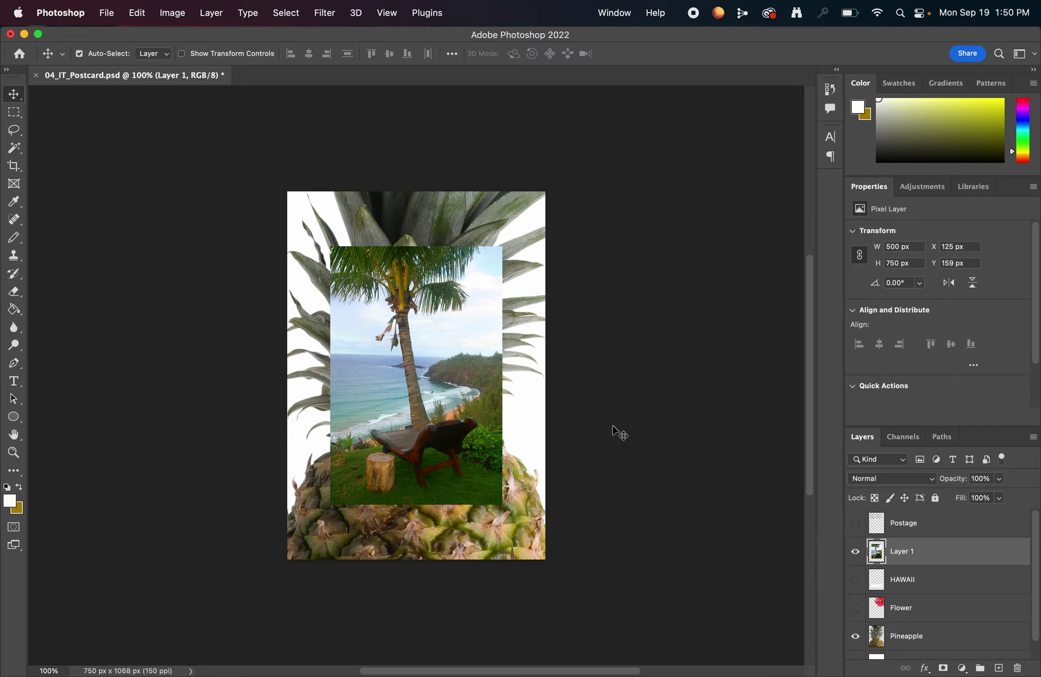
{"action": "key", "text": "ctrl+Up"}
{"action": "left_click", "coordinate": [901, 195]}
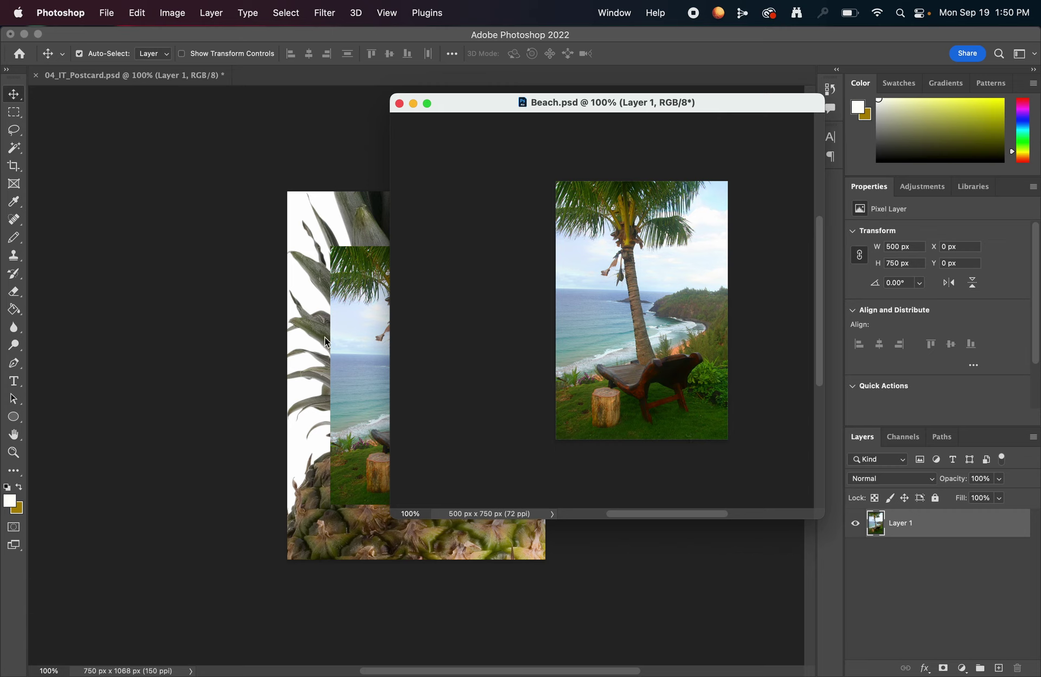
Close the Beach.psd document, leaving only the postcard open
{"action": "left_click", "coordinate": [400, 103]}
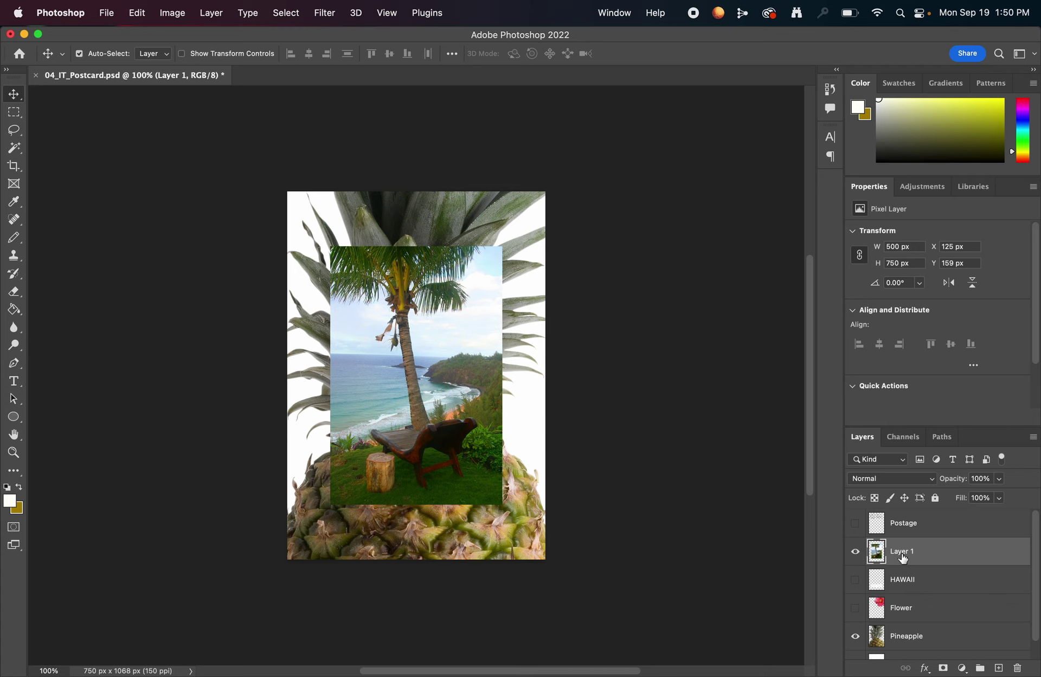
{"action": "scroll", "coordinate": [924, 665], "scroll_direction": "down", "scroll_amount": 1}
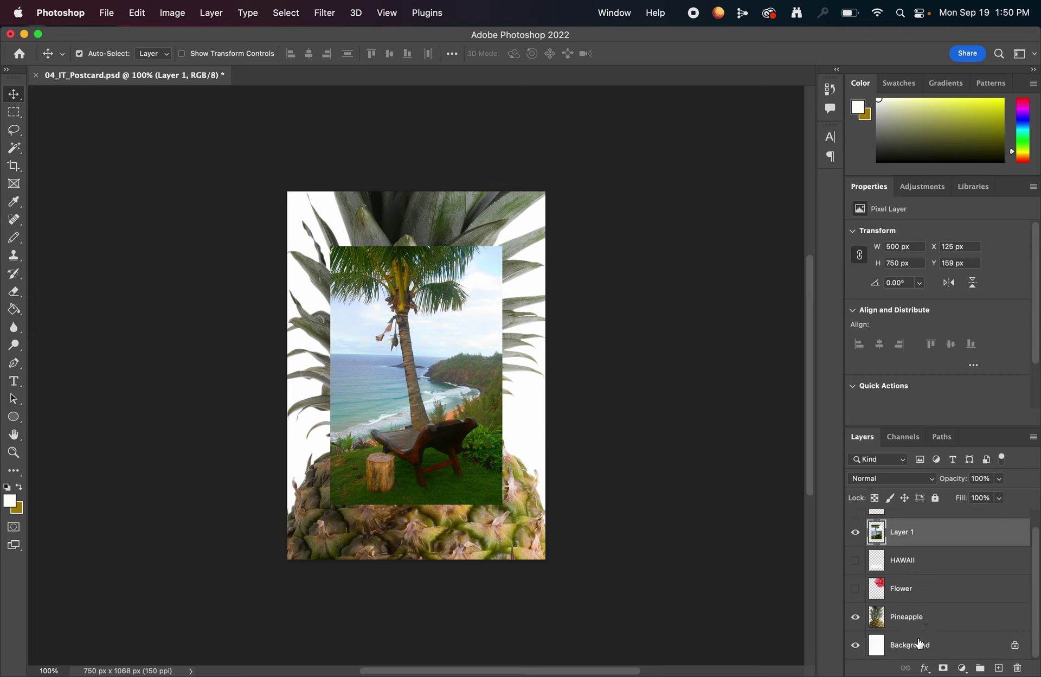
{"action": "scroll", "coordinate": [916, 635], "scroll_direction": "up", "scroll_amount": 1}
{"action": "scroll", "coordinate": [913, 625], "scroll_direction": "down", "scroll_amount": 1}
{"action": "scroll", "coordinate": [903, 592], "scroll_direction": "up", "scroll_amount": 1}
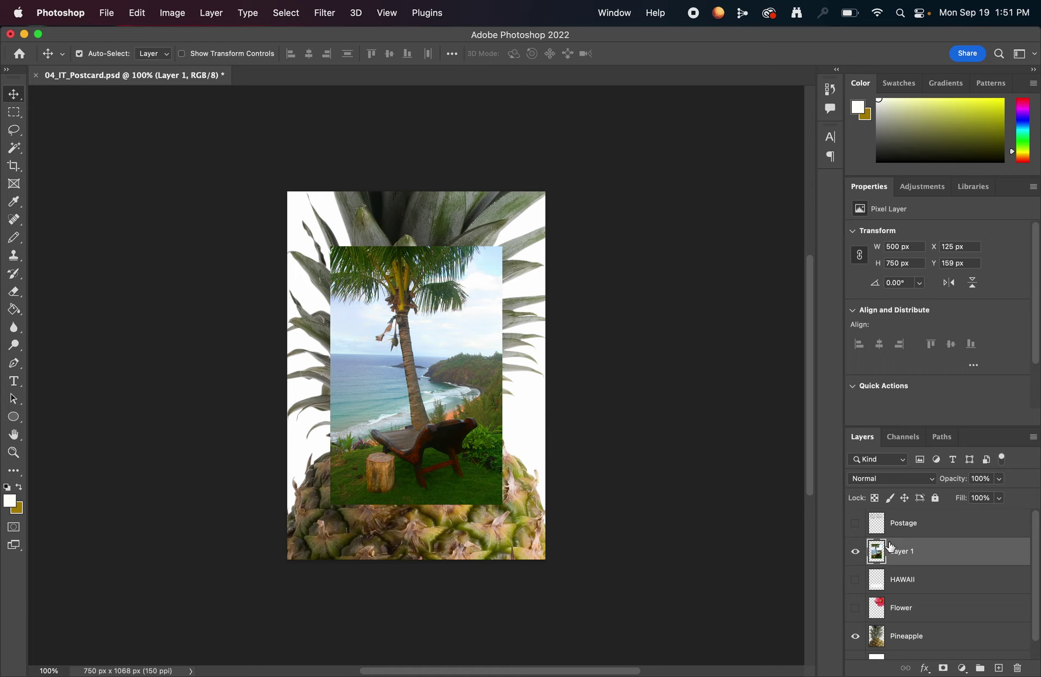
Rename Layer 1 to Beach in the Layers panel
{"action": "double_click", "coordinate": [905, 552]}
{"action": "type", "text": "Beach"}
{"action": "key", "text": "Return"}
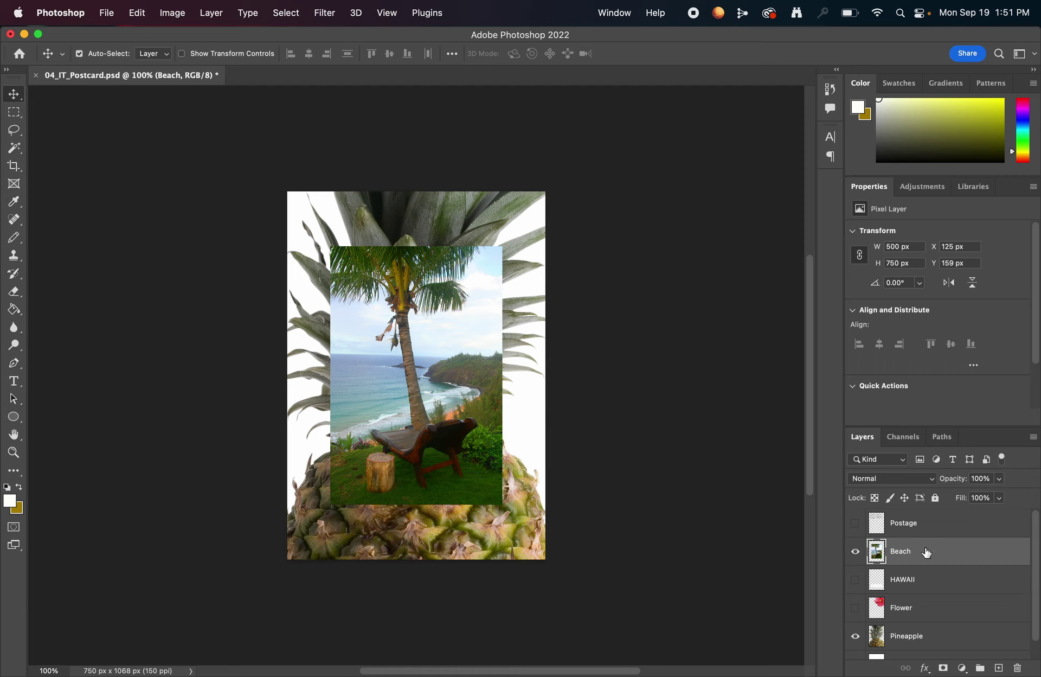
Drag the Beach layer above Postage to the top of the layer stack
{"action": "left_click_drag", "start_coordinate": [918, 555], "coordinate": [909, 524]}
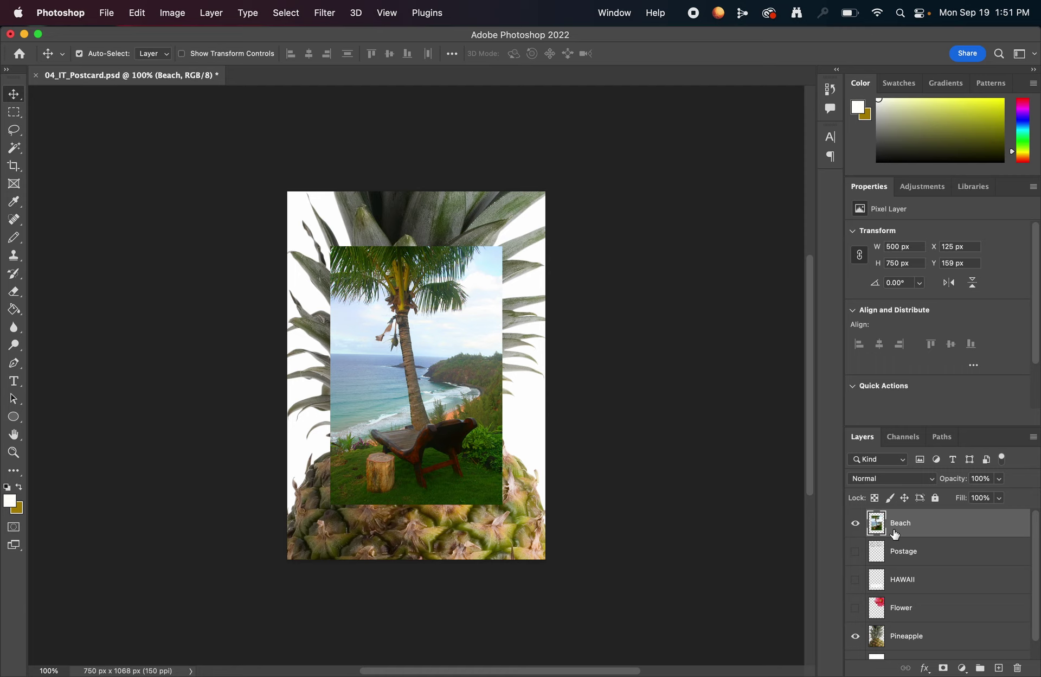
{"action": "scroll", "coordinate": [900, 548], "scroll_direction": "down", "scroll_amount": 2}
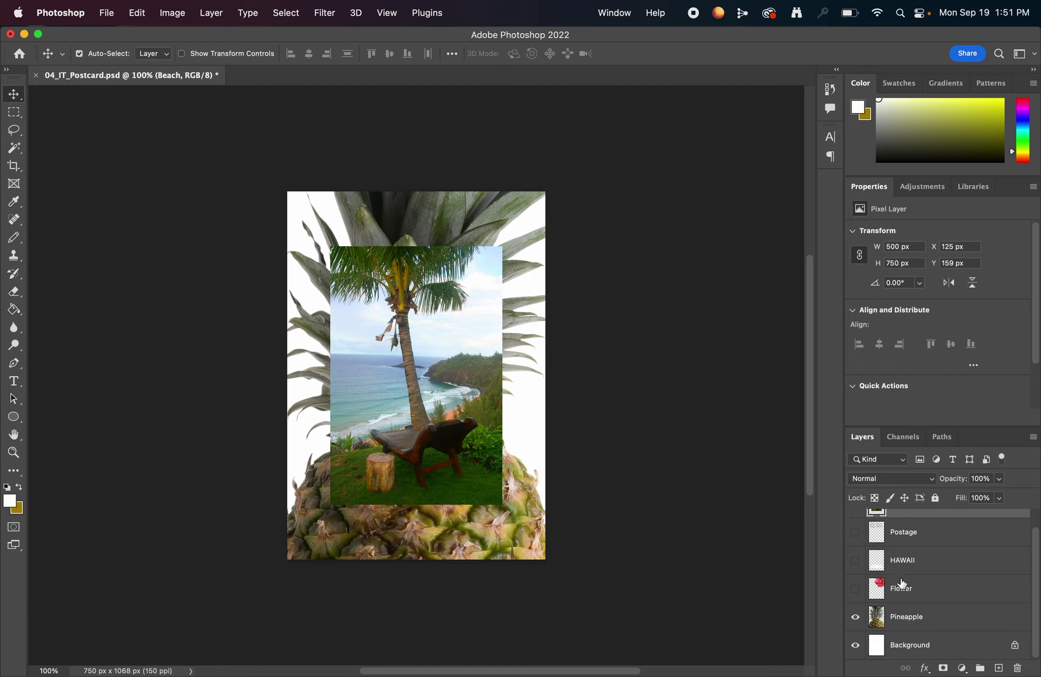
{"action": "scroll", "coordinate": [914, 564], "scroll_direction": "up", "scroll_amount": 2}
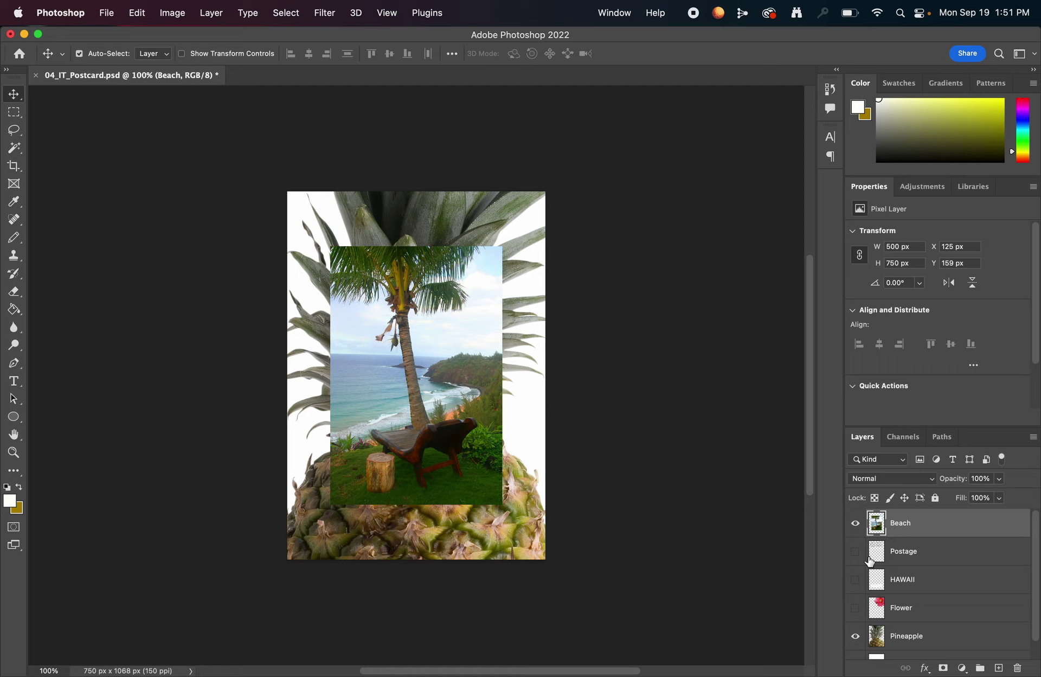
Toggle the Pineapple, Background and Beach layers off and back on
{"action": "scroll", "coordinate": [874, 630], "scroll_direction": "down", "scroll_amount": 1}
{"action": "left_click", "coordinate": [855, 617]}
{"action": "left_click", "coordinate": [855, 645]}
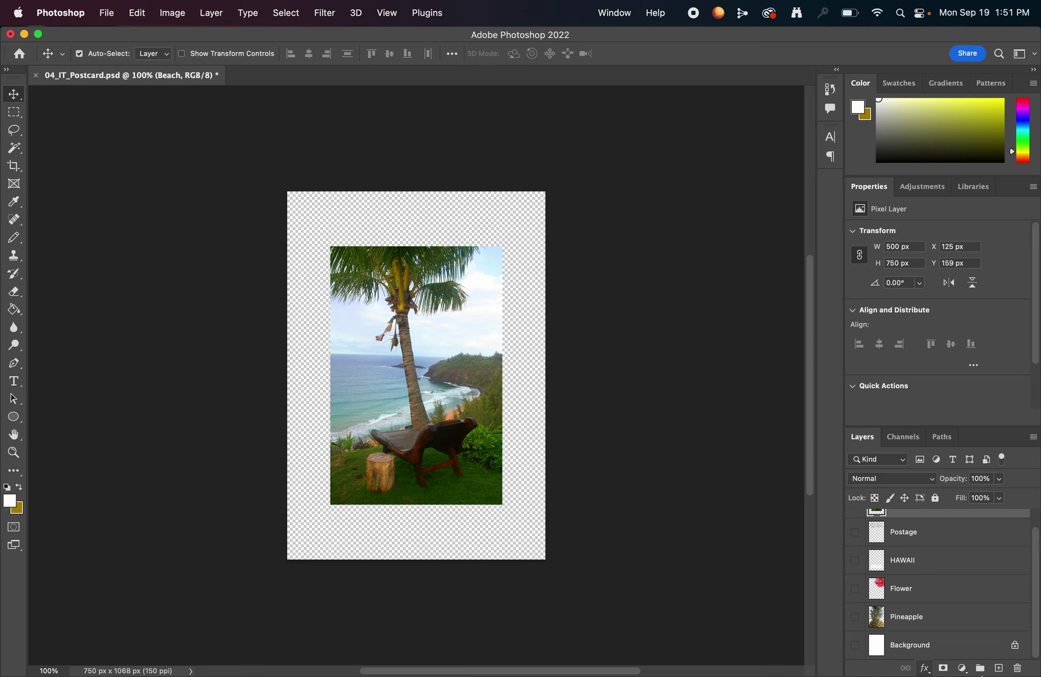
{"action": "left_click", "coordinate": [855, 645]}
{"action": "left_click", "coordinate": [855, 616]}
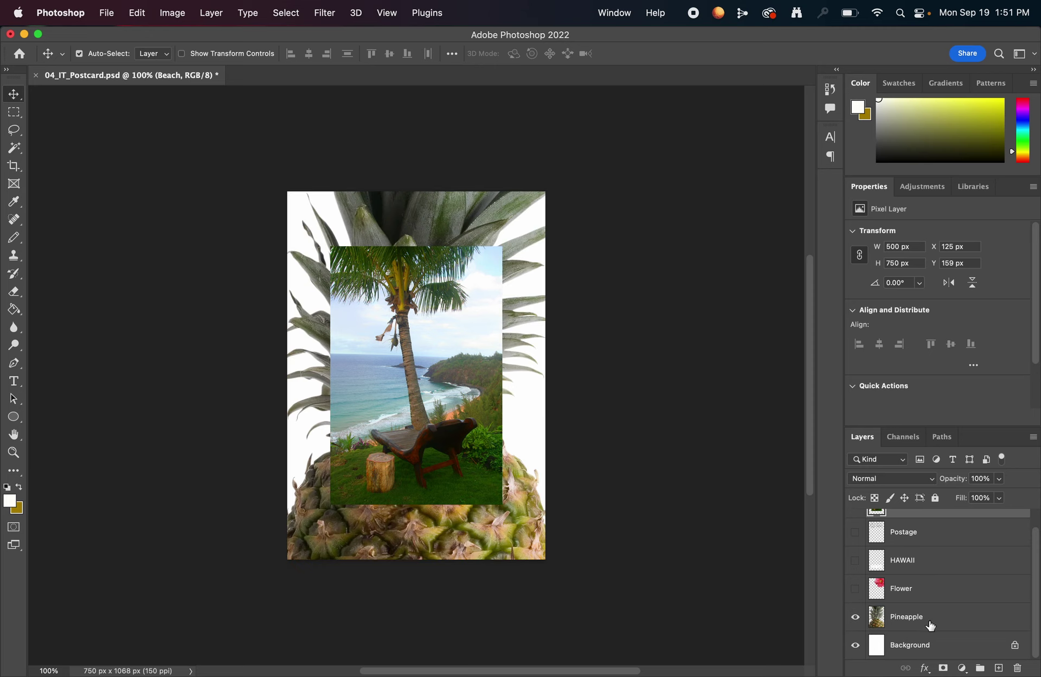
{"action": "scroll", "coordinate": [856, 575], "scroll_direction": "up", "scroll_amount": 1}
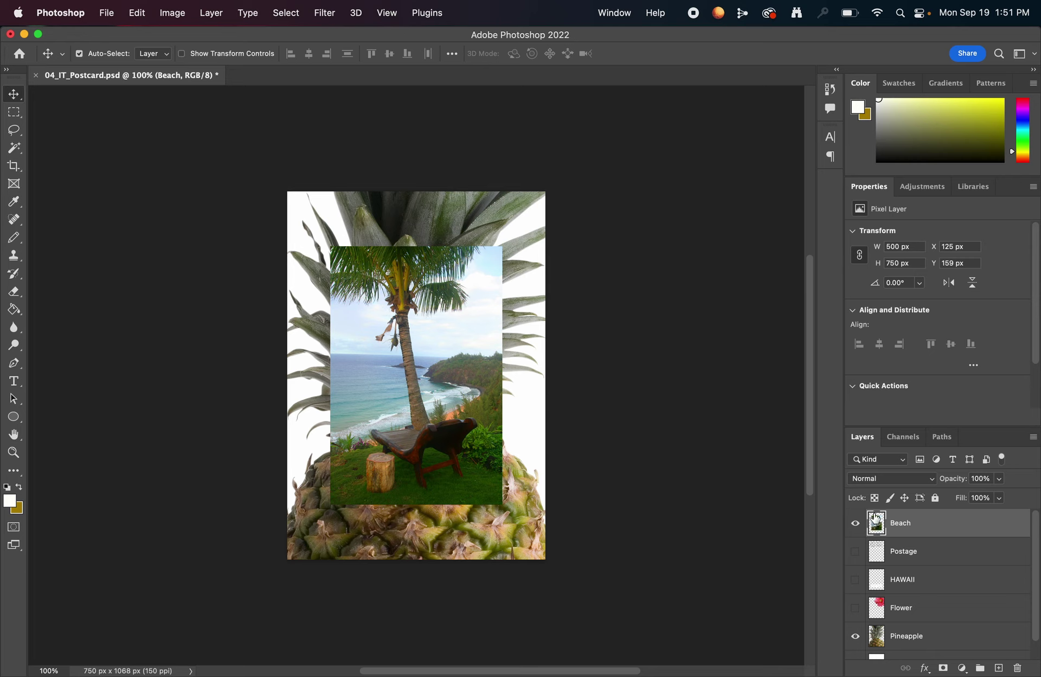
{"action": "left_click", "coordinate": [855, 524]}
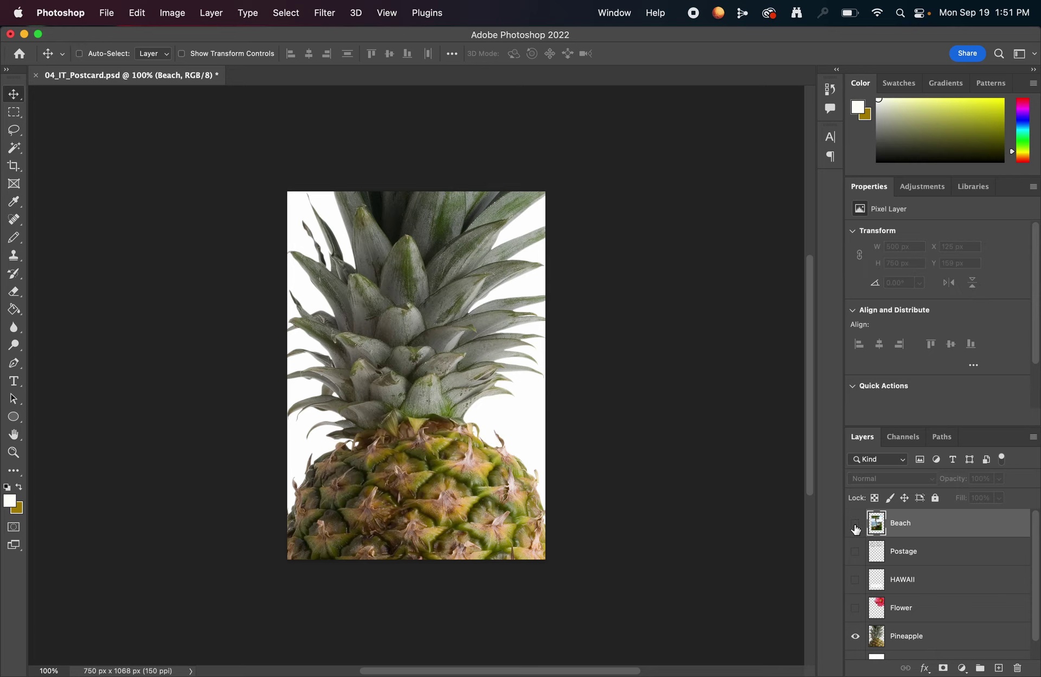
{"action": "left_click", "coordinate": [856, 524]}
Switch the layer selection back and forth between the Beach and Pineapple layers
{"action": "left_click", "coordinate": [912, 528], "text": "super"}
{"action": "left_click", "coordinate": [921, 526], "text": "super"}
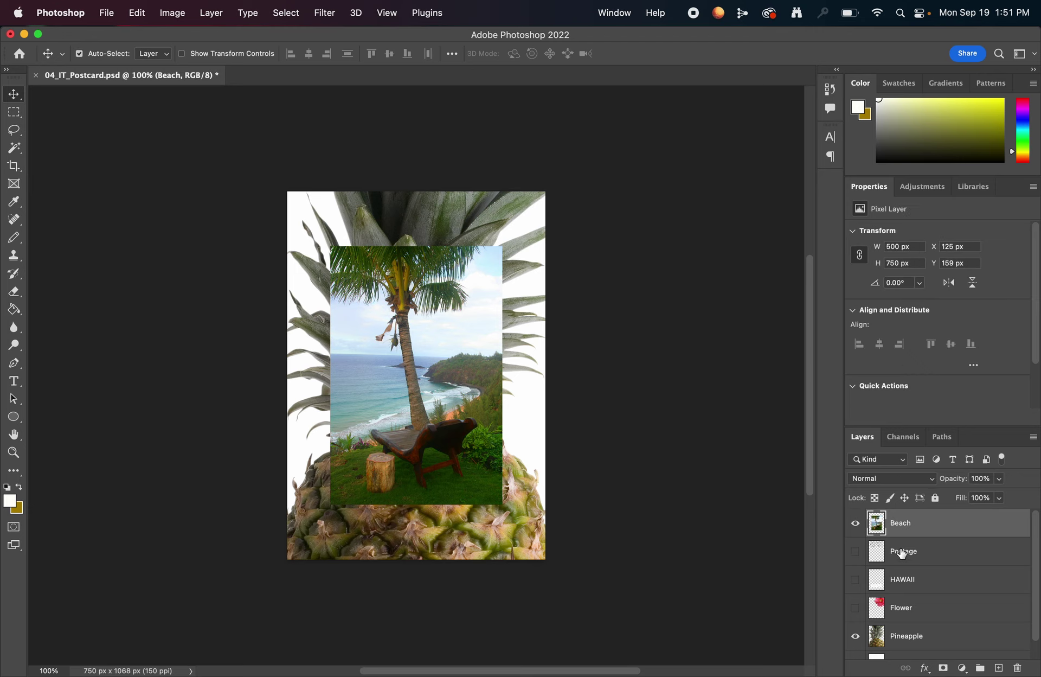
{"action": "scroll", "coordinate": [902, 553], "scroll_direction": "down", "scroll_amount": 1}
{"action": "scroll", "coordinate": [902, 553], "scroll_direction": "up", "scroll_amount": 1}
{"action": "left_click", "coordinate": [922, 532], "text": "super"}
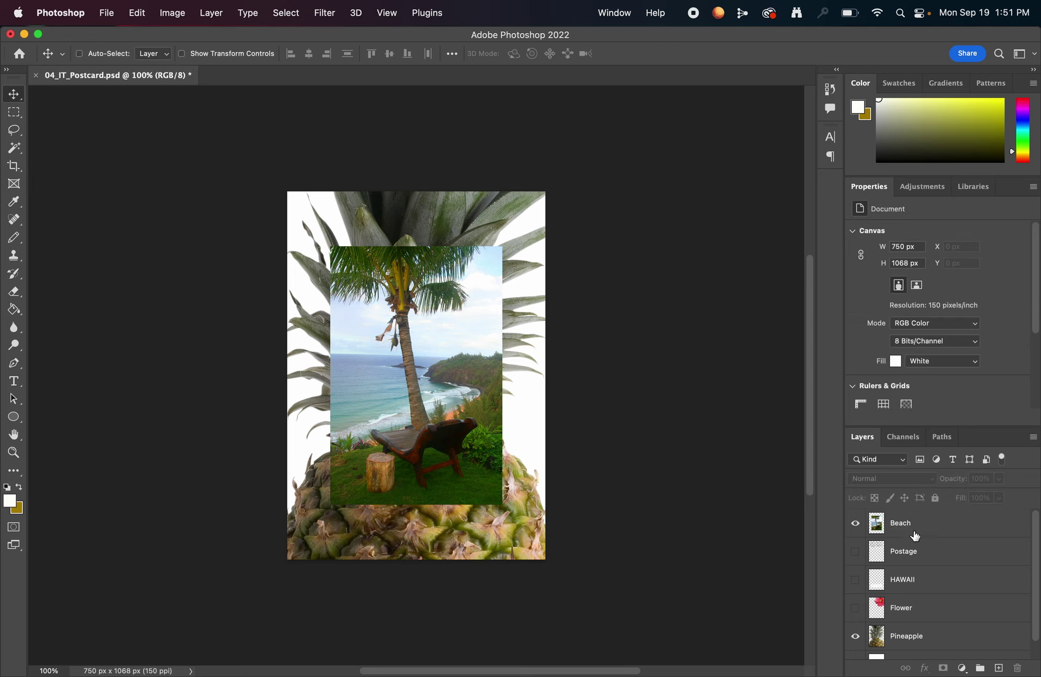
{"action": "left_click", "coordinate": [916, 536]}
{"action": "key", "text": "super"}
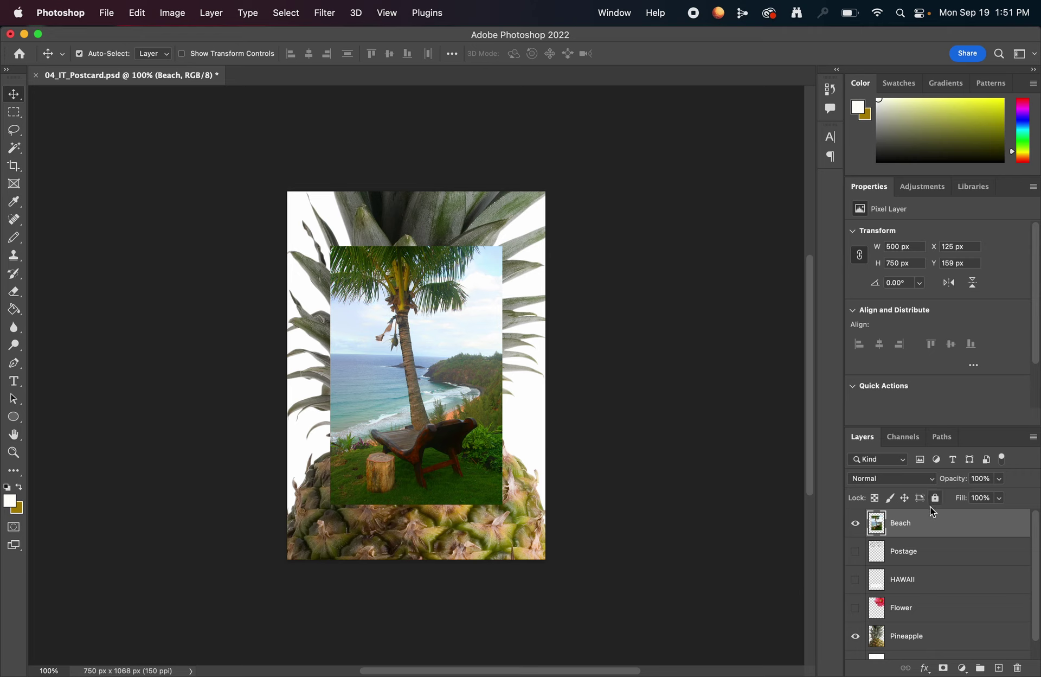
{"action": "scroll", "coordinate": [917, 535], "scroll_direction": "down", "scroll_amount": 2}
{"action": "left_click", "coordinate": [909, 631]}
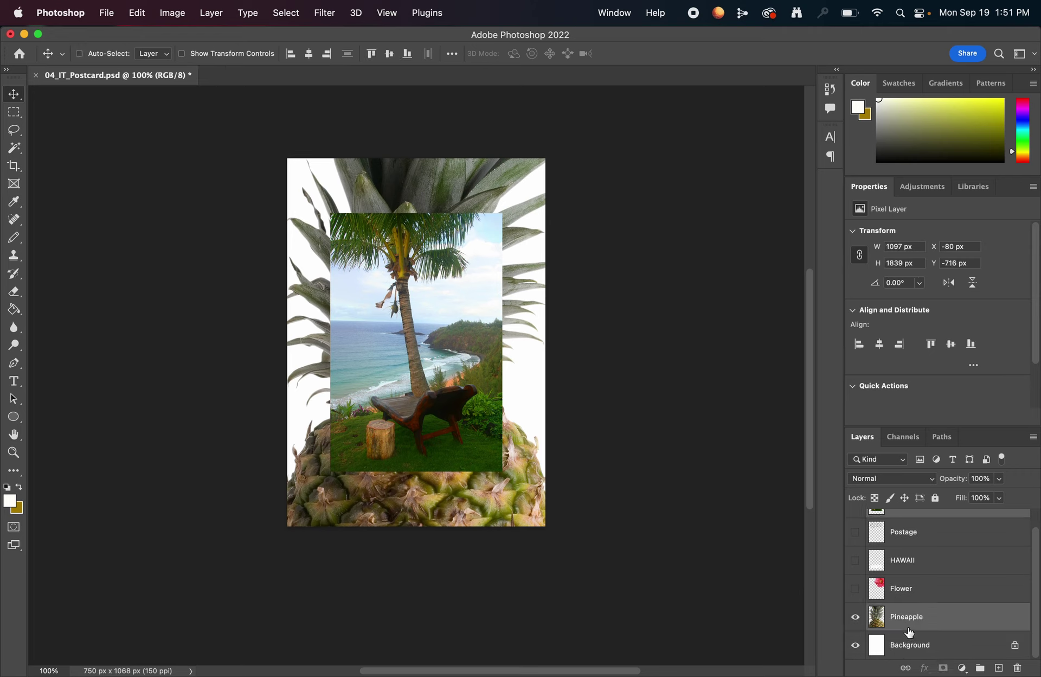
{"action": "scroll", "coordinate": [912, 632], "scroll_direction": "up", "scroll_amount": 2}
{"action": "left_click", "coordinate": [909, 523]}
{"action": "scroll", "coordinate": [914, 616], "scroll_direction": "down", "scroll_amount": 1}
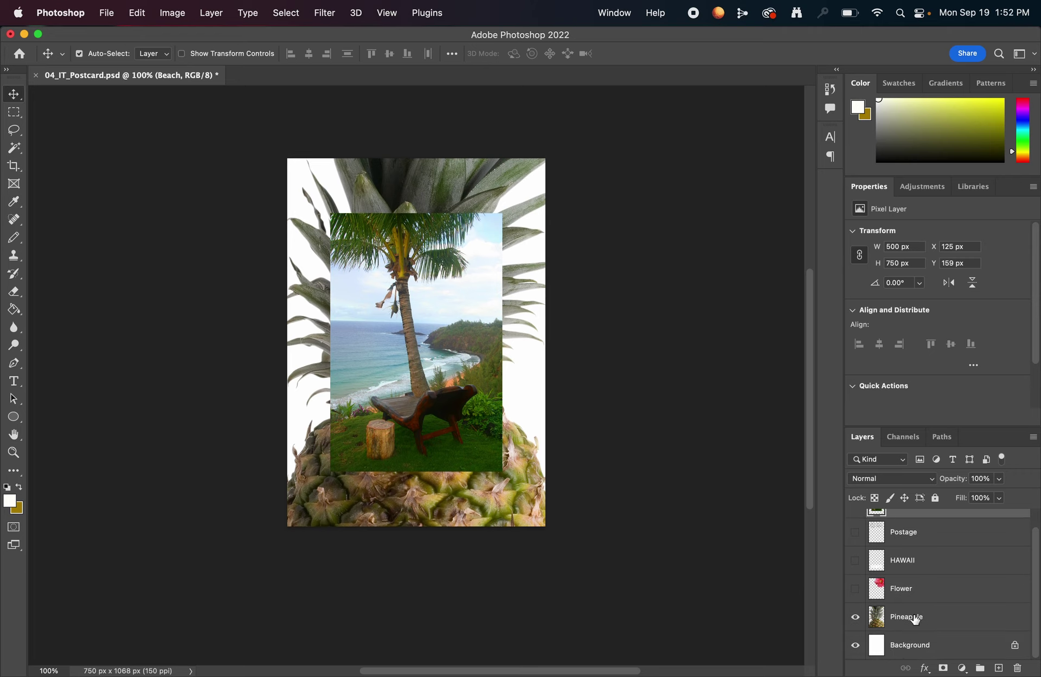
{"action": "left_click", "coordinate": [917, 623]}
{"action": "left_click", "coordinate": [921, 632], "text": "super"}
{"action": "left_click", "coordinate": [918, 628]}
{"action": "left_click", "coordinate": [868, 623], "text": "super"}
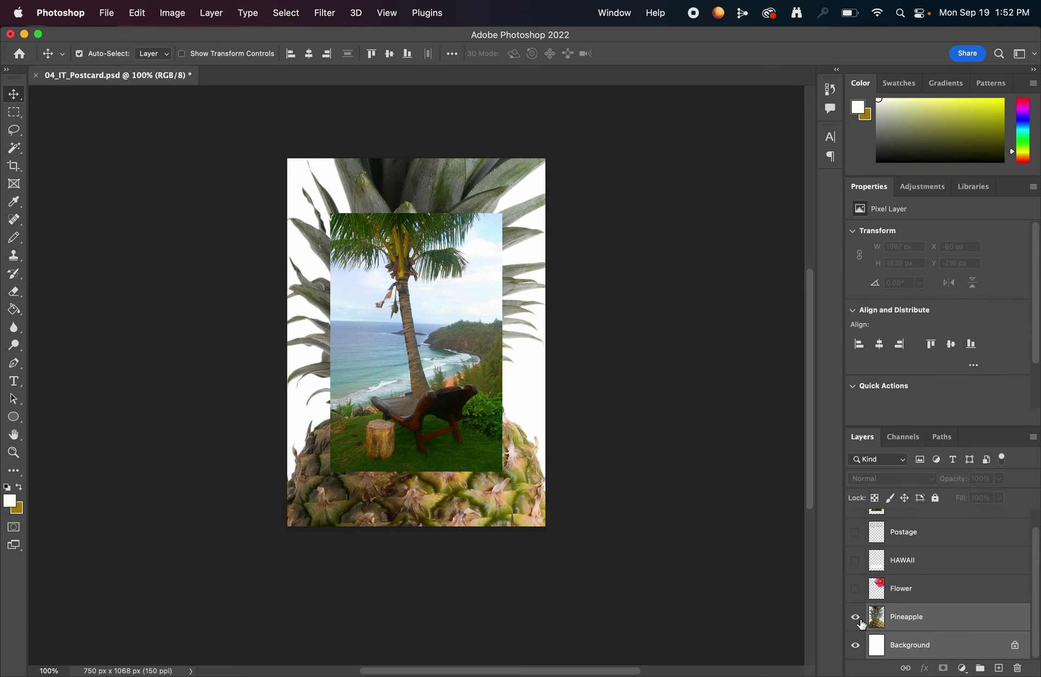
Hide the Pineapple and Background layers, then select the Beach layer
{"action": "left_click", "coordinate": [860, 620]}
{"action": "left_click", "coordinate": [856, 617]}
{"action": "left_click", "coordinate": [855, 617]}
{"action": "left_click", "coordinate": [856, 645]}
{"action": "scroll", "coordinate": [938, 598], "scroll_direction": "up", "scroll_amount": 1}
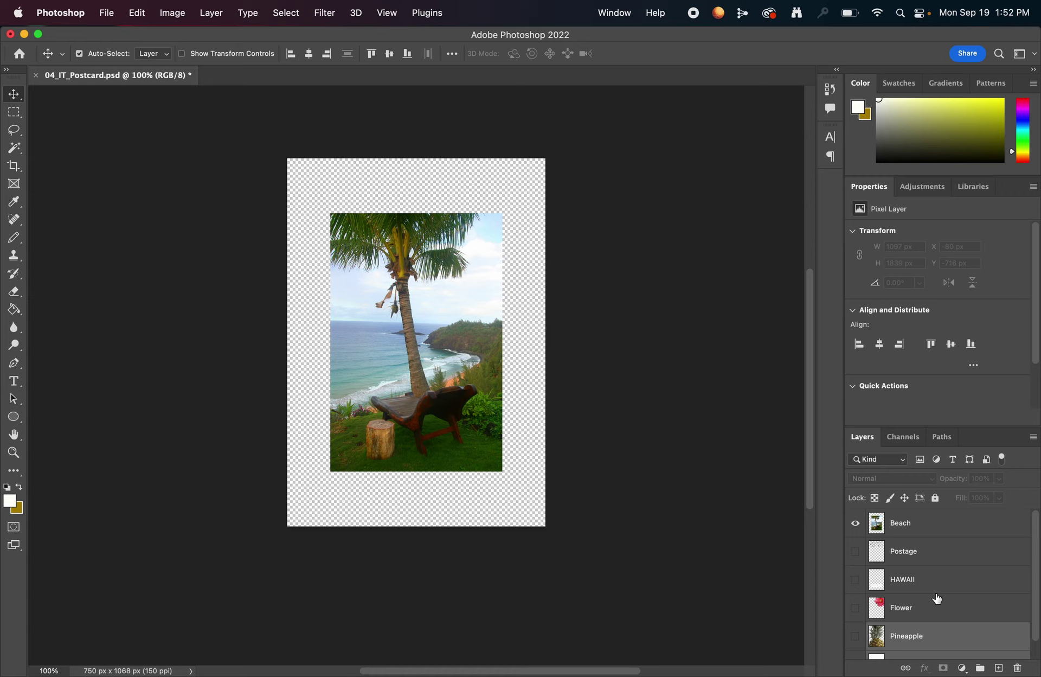
{"action": "scroll", "coordinate": [861, 590], "scroll_direction": "down", "scroll_amount": 1}
{"action": "left_click", "coordinate": [856, 622]}
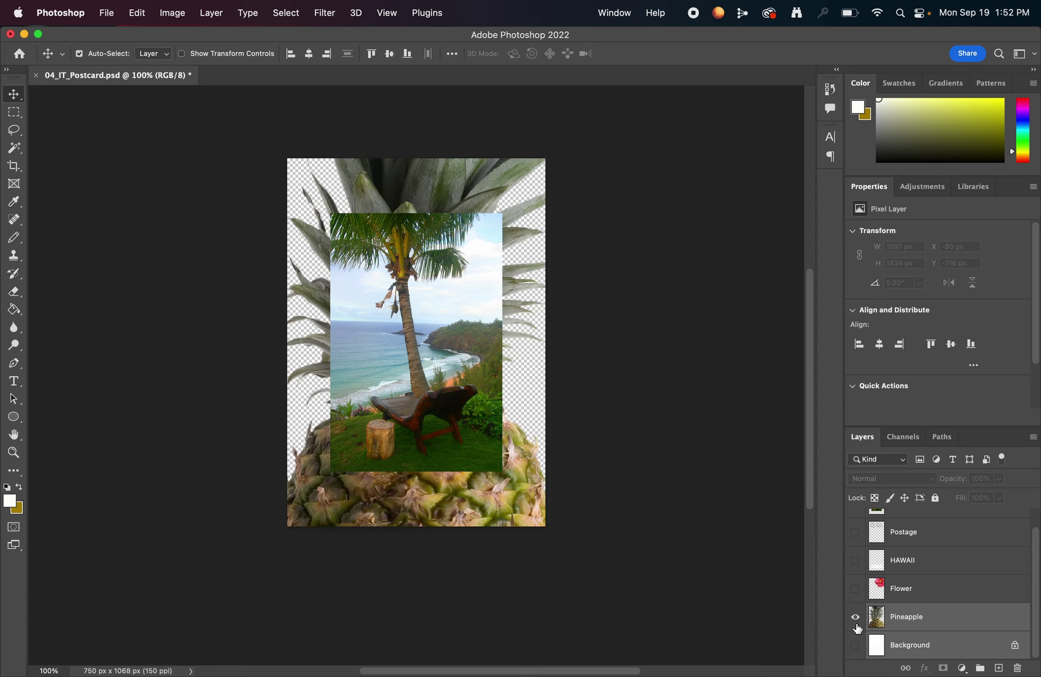
{"action": "left_click", "coordinate": [856, 620]}
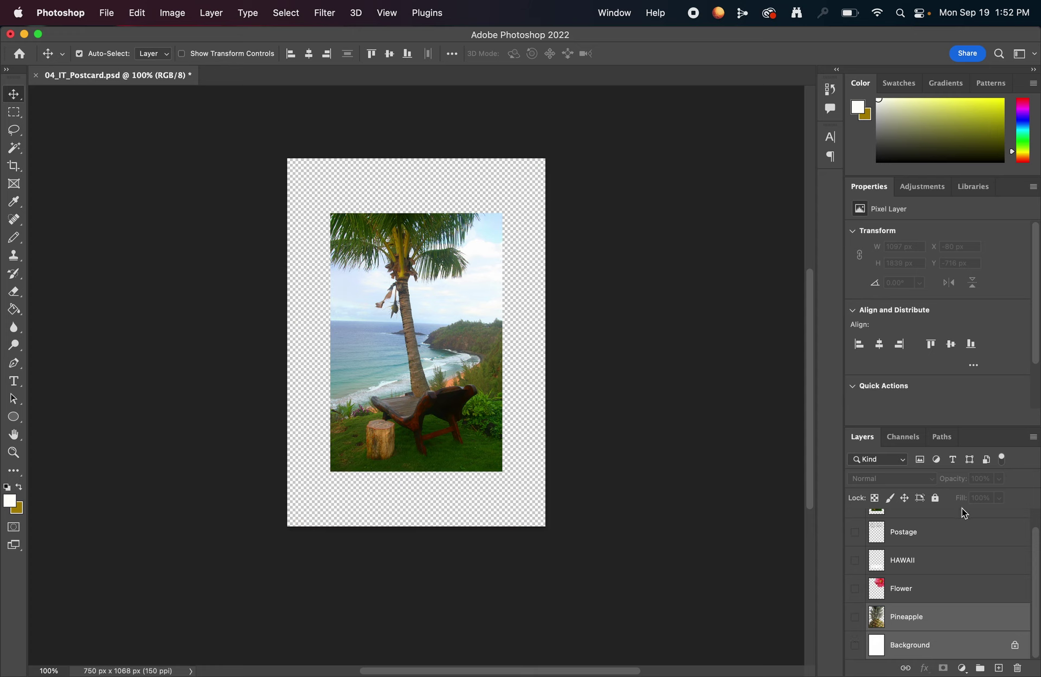
{"action": "scroll", "coordinate": [955, 553], "scroll_direction": "up", "scroll_amount": 1}
{"action": "left_click", "coordinate": [892, 530]}
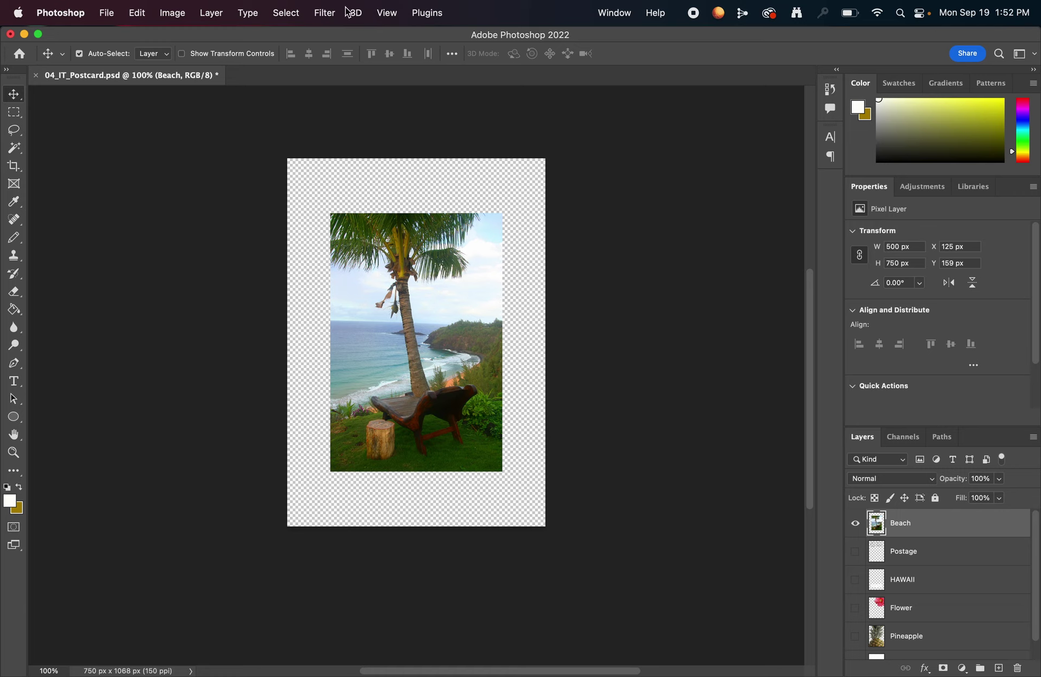
Open the Stroke layer style for the Beach layer from the Layer menu, then cancel it
{"action": "left_click", "coordinate": [212, 15]}
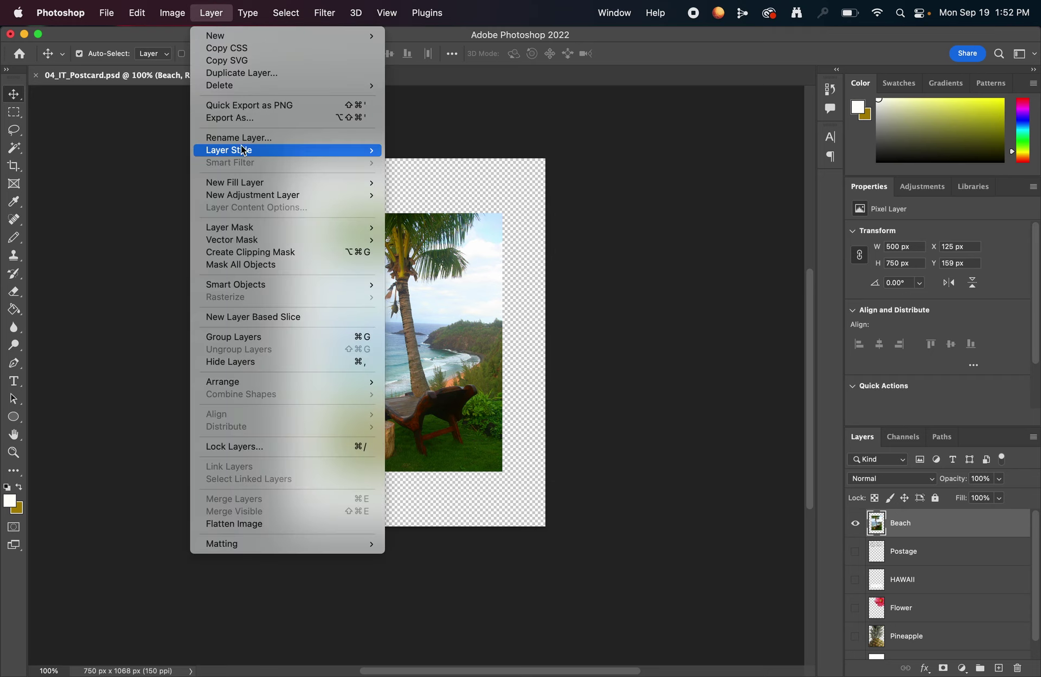
{"action": "mouse_move", "coordinate": [261, 154]}
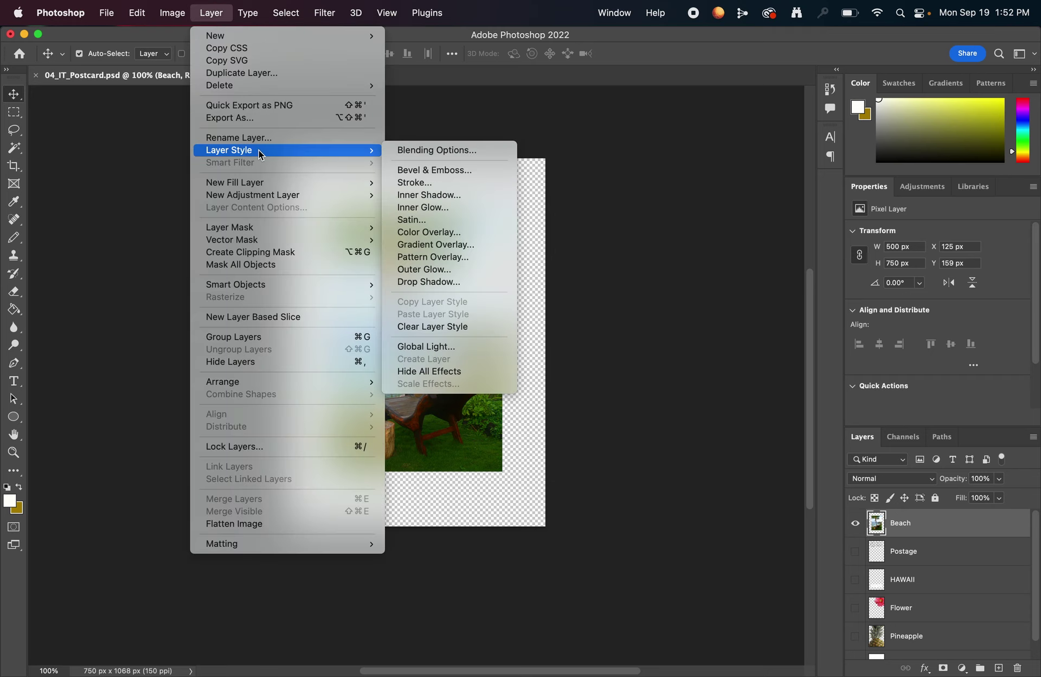
{"action": "left_click", "coordinate": [486, 183]}
{"action": "left_click_drag", "start_coordinate": [585, 185], "coordinate": [600, 139]}
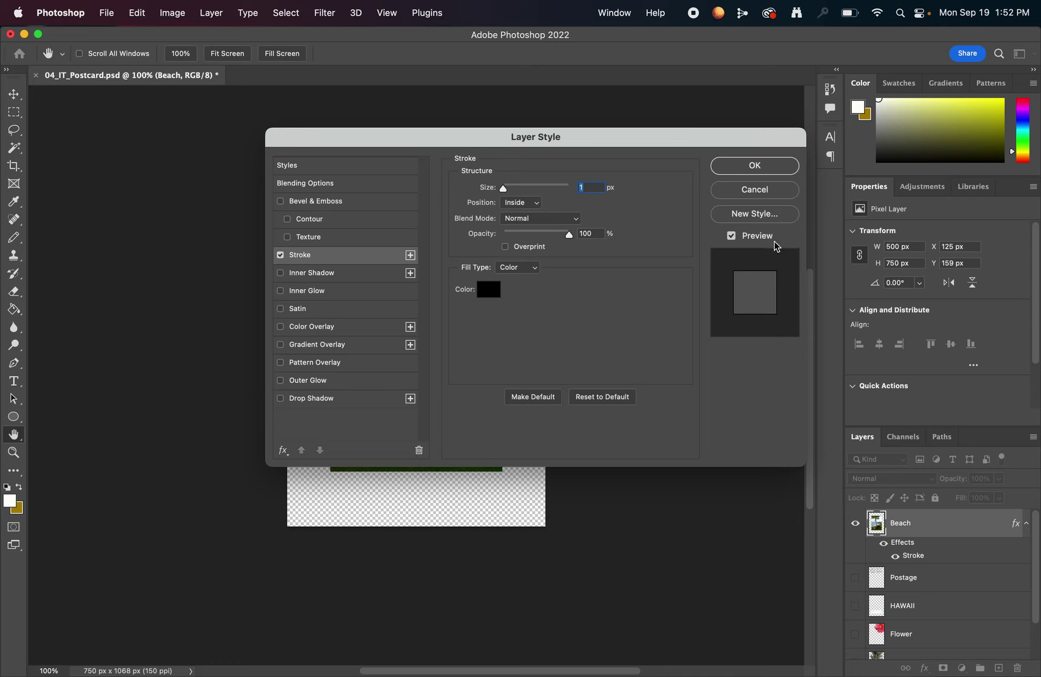
{"action": "left_click_drag", "start_coordinate": [696, 145], "coordinate": [687, 138]}
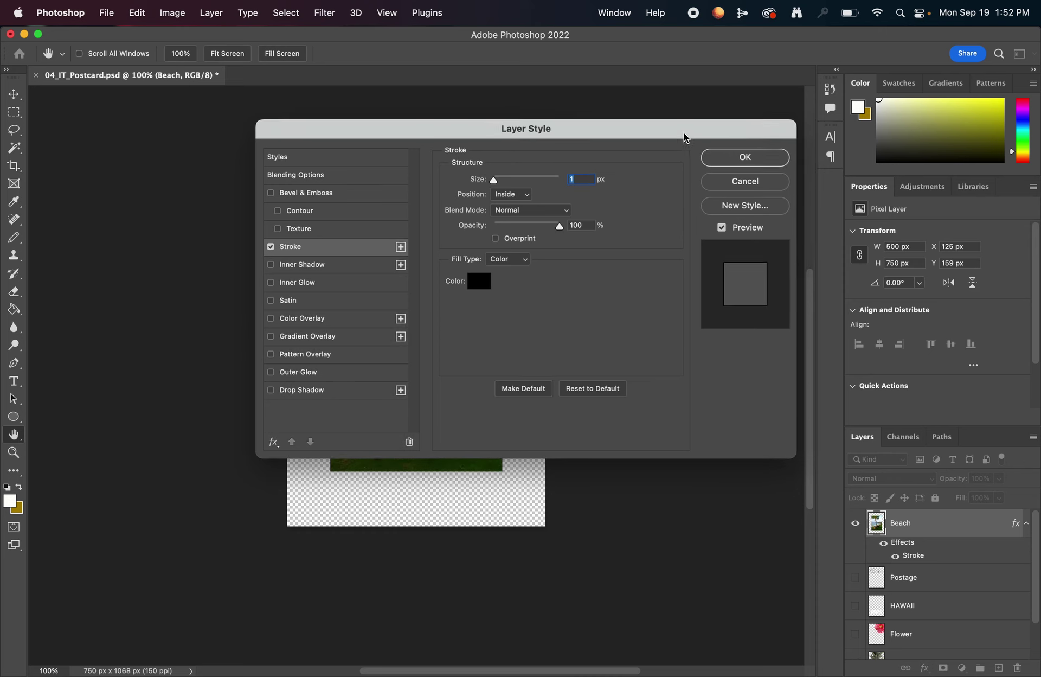
{"action": "left_click", "coordinate": [760, 181]}
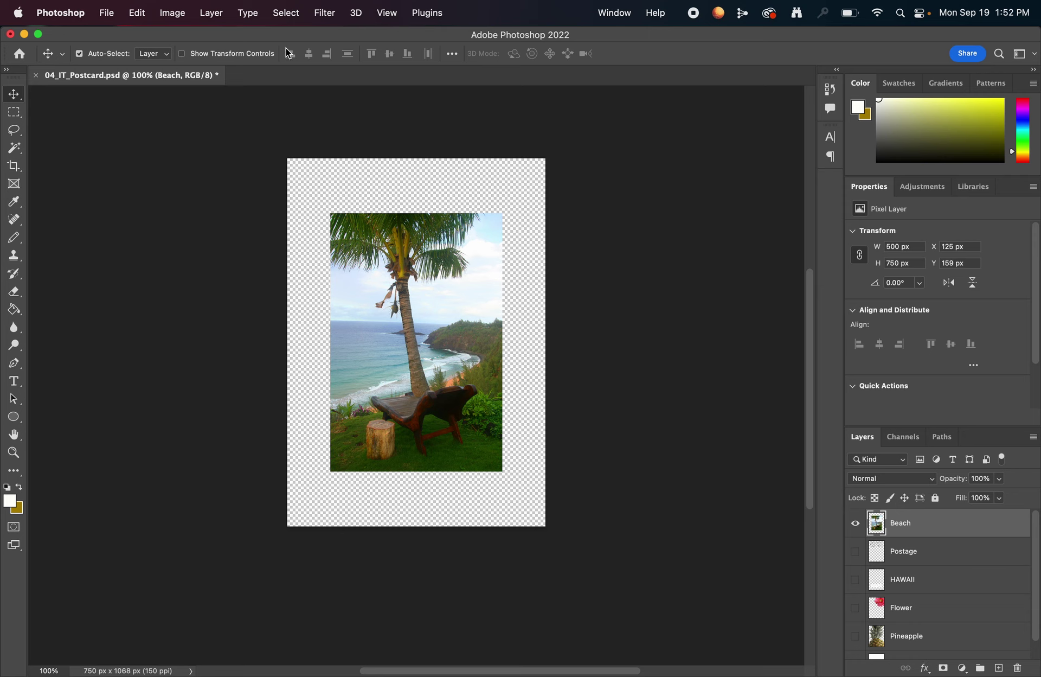
Reopen the Beach layer's Stroke settings through the Layers panel fx button
{"action": "left_click", "coordinate": [213, 14]}
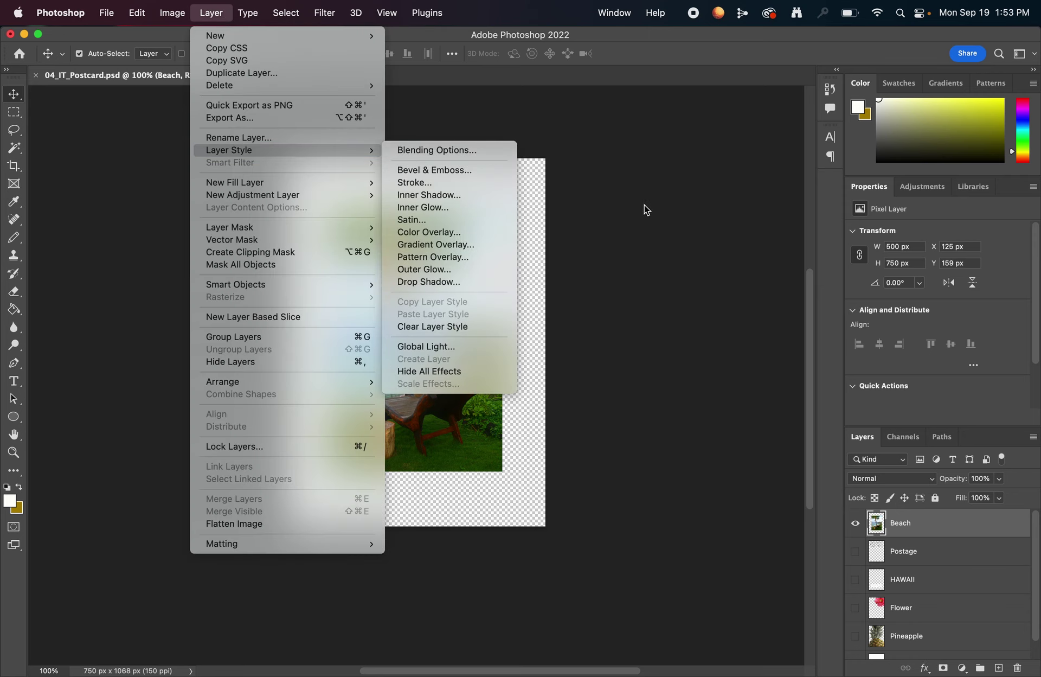
{"action": "left_click", "coordinate": [646, 209]}
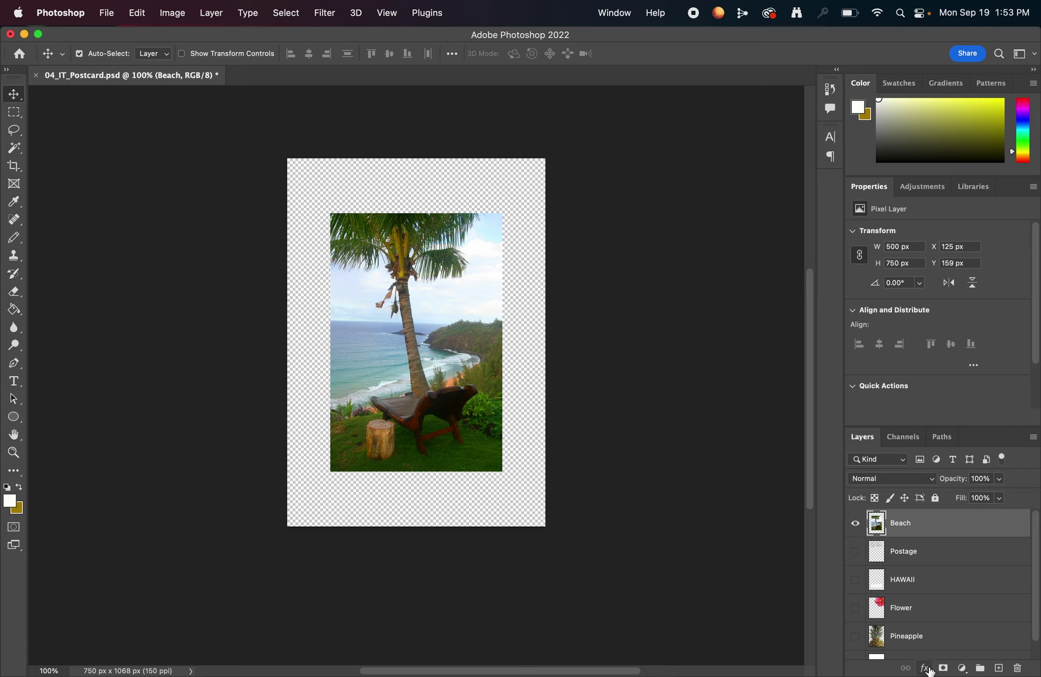
{"action": "left_click", "coordinate": [926, 669]}
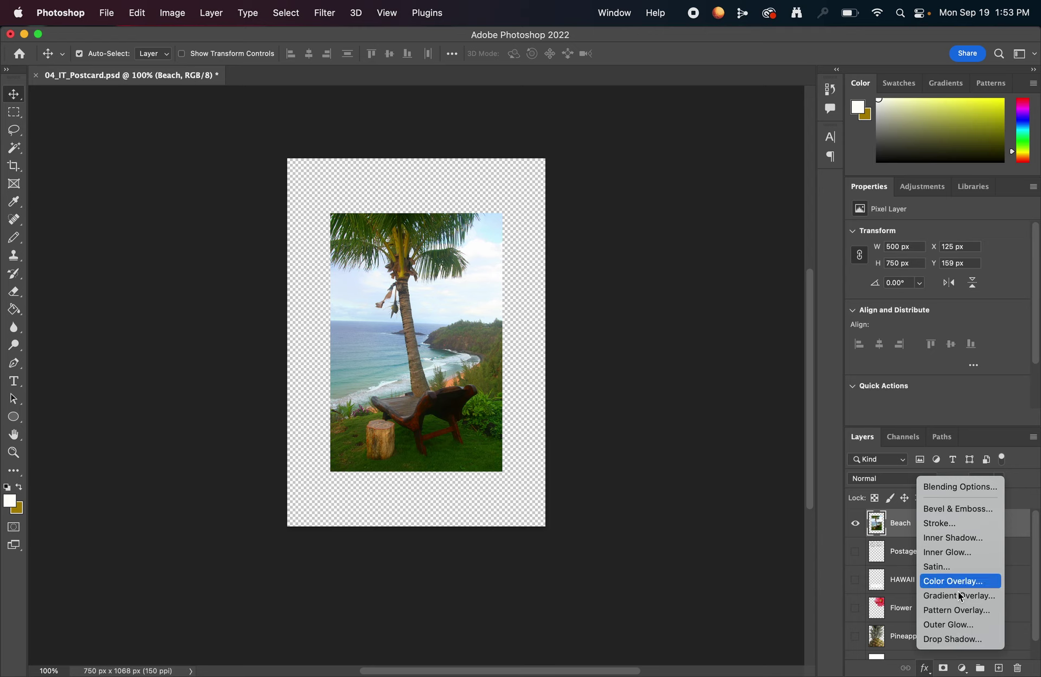
{"action": "left_click", "coordinate": [941, 523]}
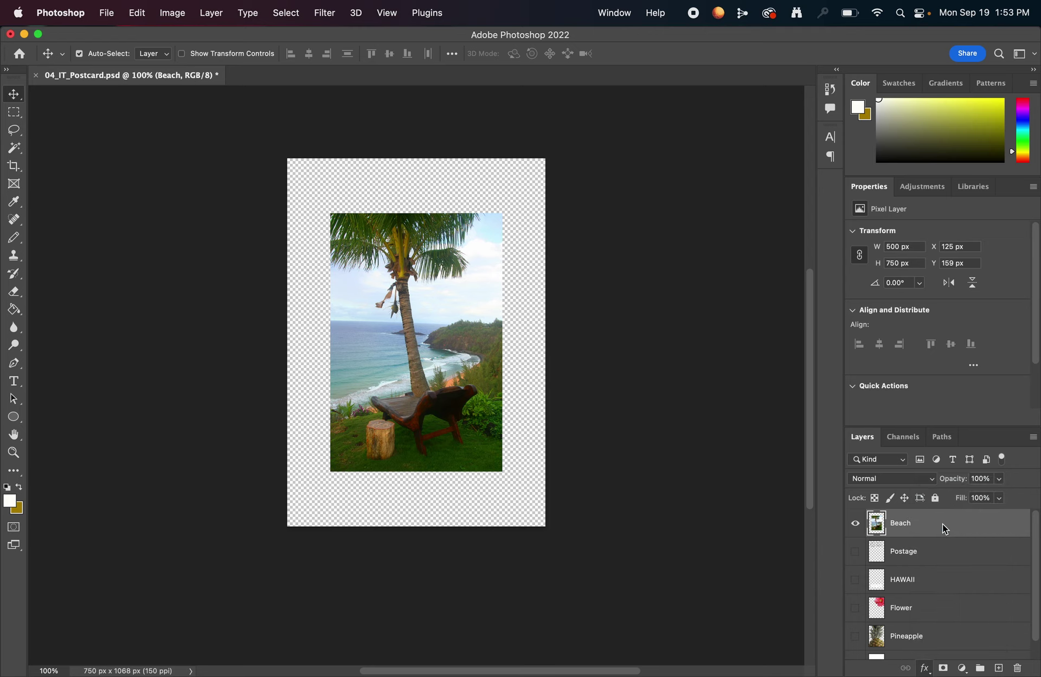
Set the stroke size to 5 px, with the dialog moved off the beach photo
{"action": "left_click_drag", "start_coordinate": [638, 130], "coordinate": [617, 137]}
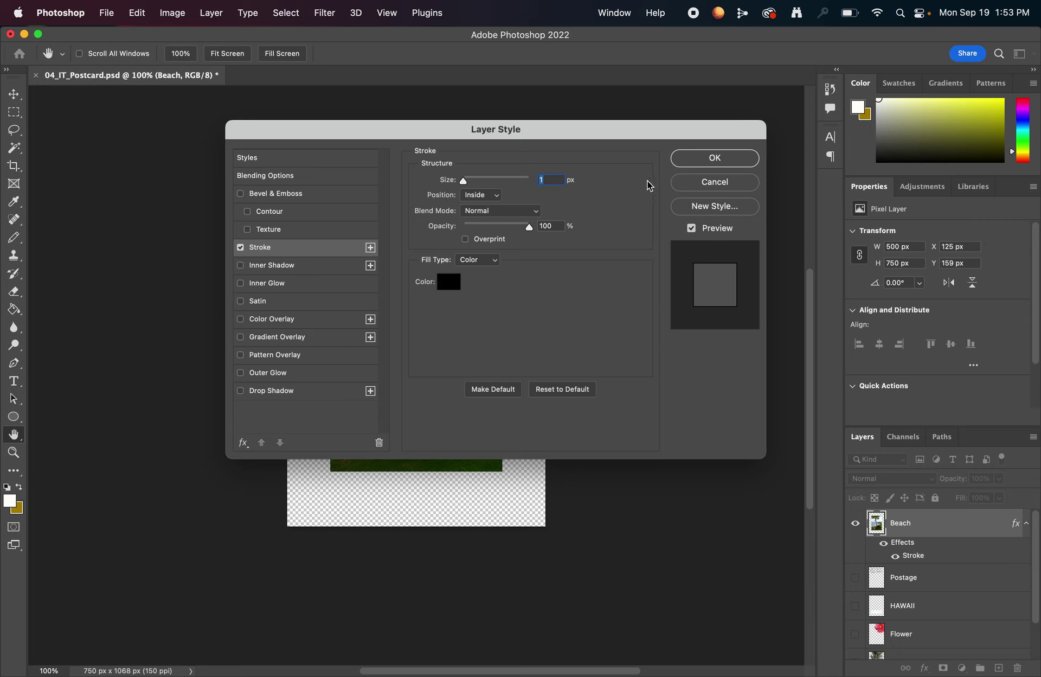
{"action": "type", "text": "5"}
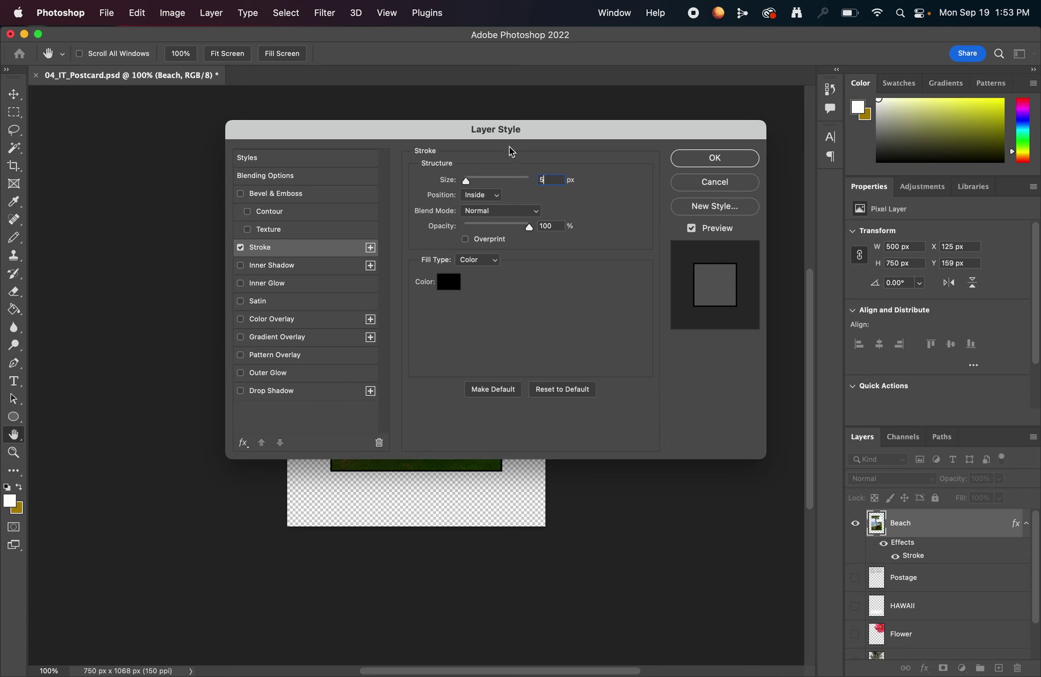
{"action": "left_click_drag", "start_coordinate": [522, 130], "coordinate": [799, 62]}
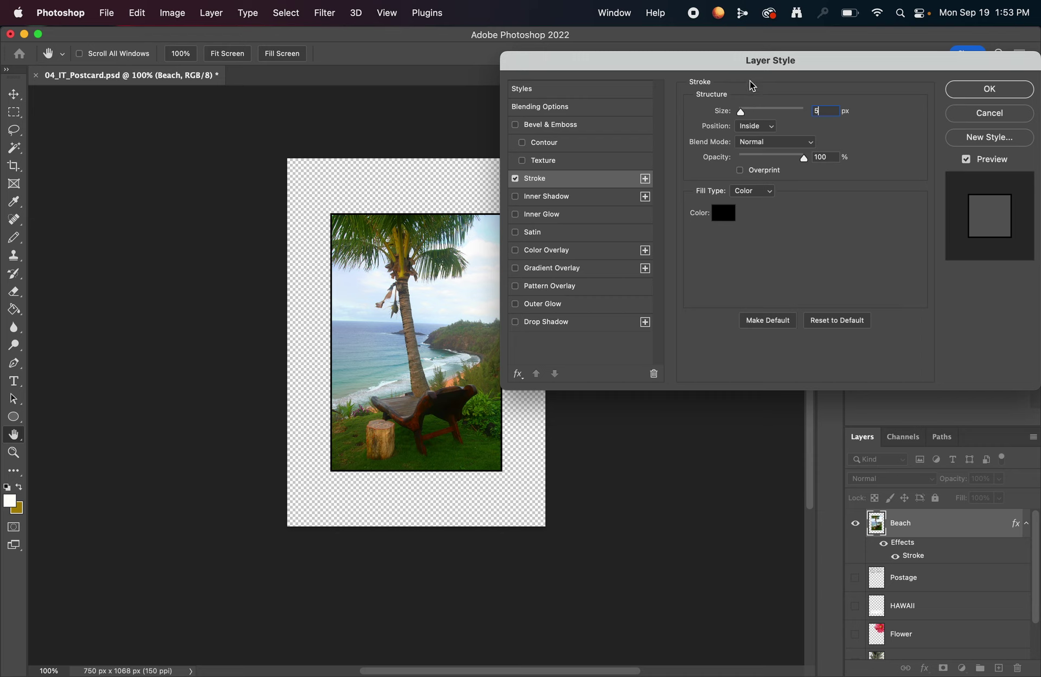
{"action": "mouse_move", "coordinate": [741, 111]}
{"action": "left_mouse_down"}
{"action": "mouse_move", "coordinate": [766, 110]}
{"action": "mouse_move", "coordinate": [747, 112]}
{"action": "left_mouse_up"}
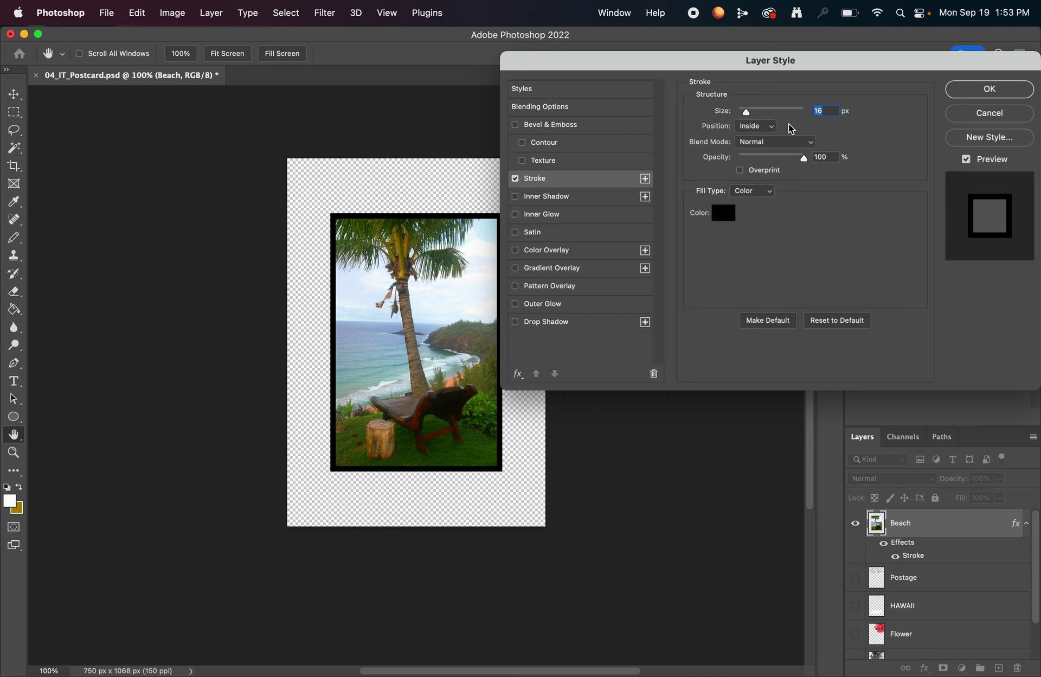
{"action": "type", "text": "5"}
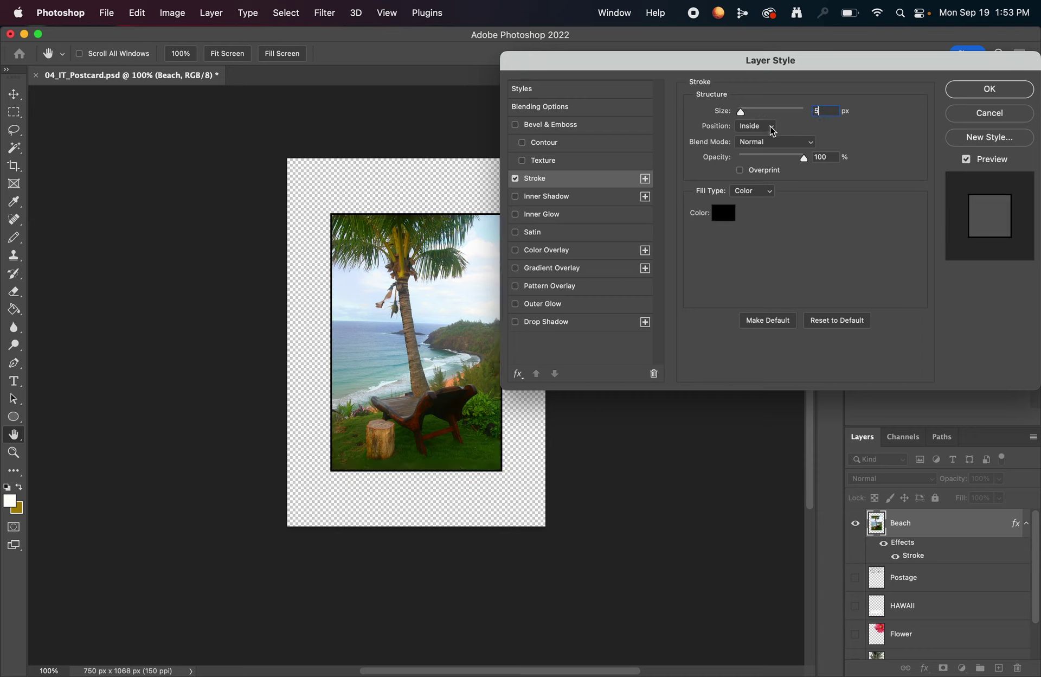
Set the stroke position to Inside, keeping opacity at 100%
{"action": "left_click", "coordinate": [762, 129]}
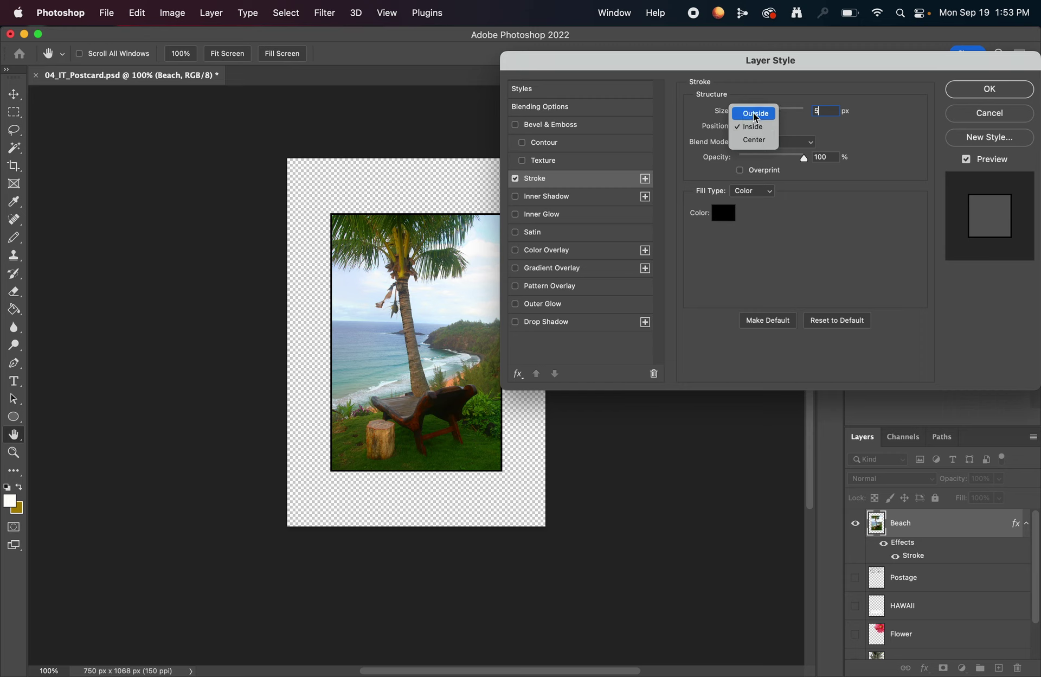
{"action": "left_click", "coordinate": [756, 115]}
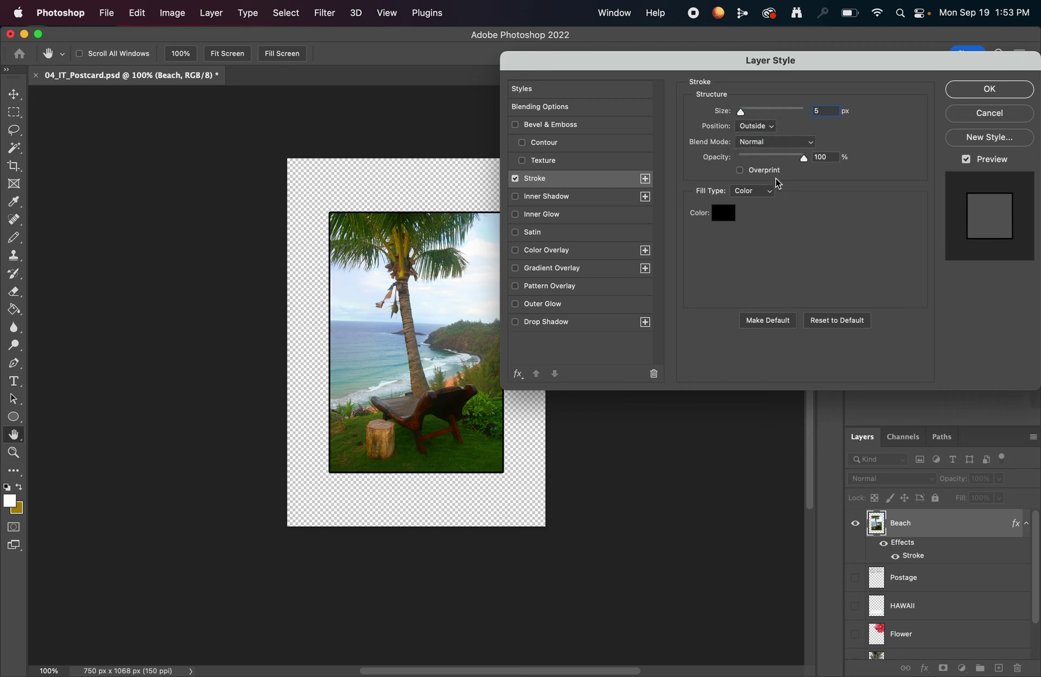
{"action": "left_click", "coordinate": [771, 132]}
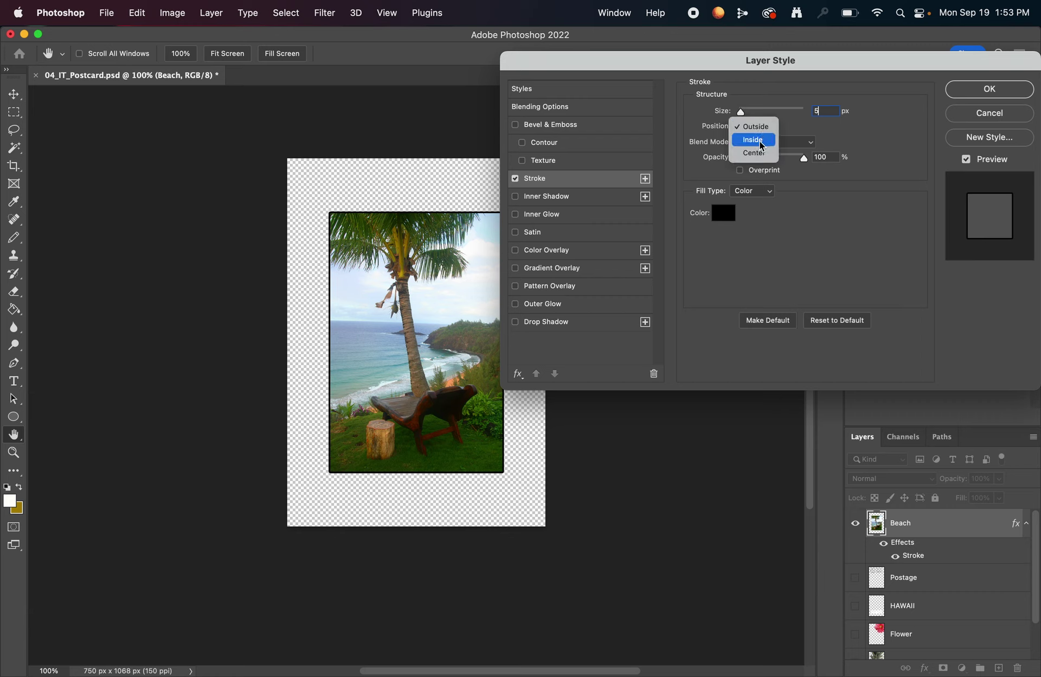
{"action": "left_click", "coordinate": [762, 141]}
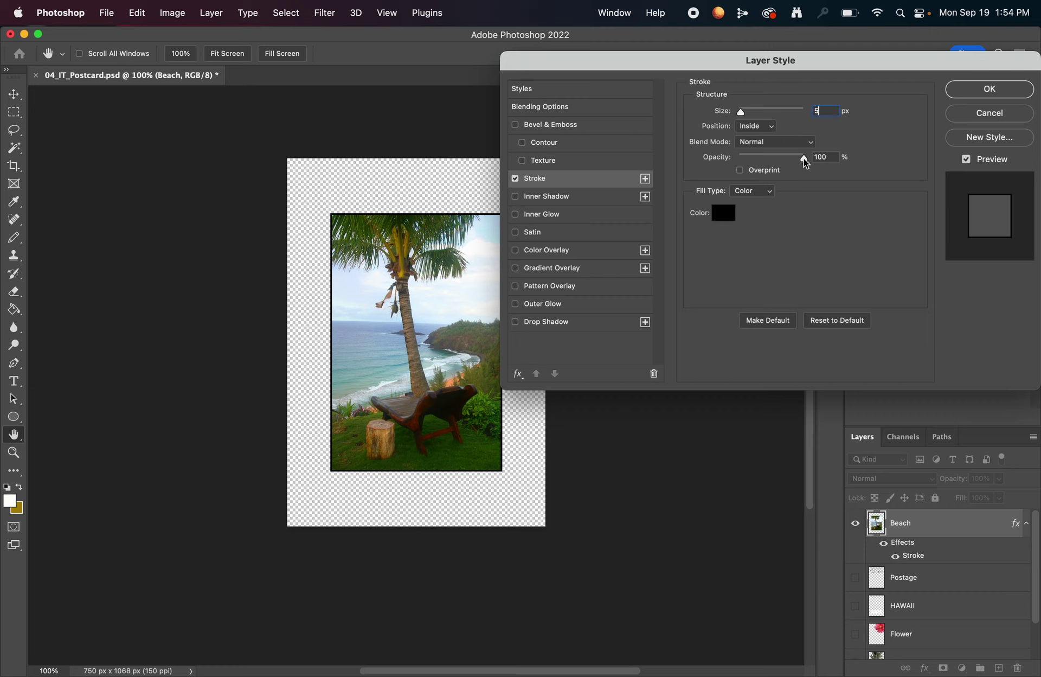
{"action": "mouse_move", "coordinate": [804, 159]}
{"action": "left_mouse_down"}
{"action": "mouse_move", "coordinate": [754, 159]}
{"action": "mouse_move", "coordinate": [814, 169]}
{"action": "left_mouse_up"}
Make the stroke colour white
{"action": "left_click", "coordinate": [727, 214]}
{"action": "left_click_drag", "start_coordinate": [693, 506], "coordinate": [623, 383]}
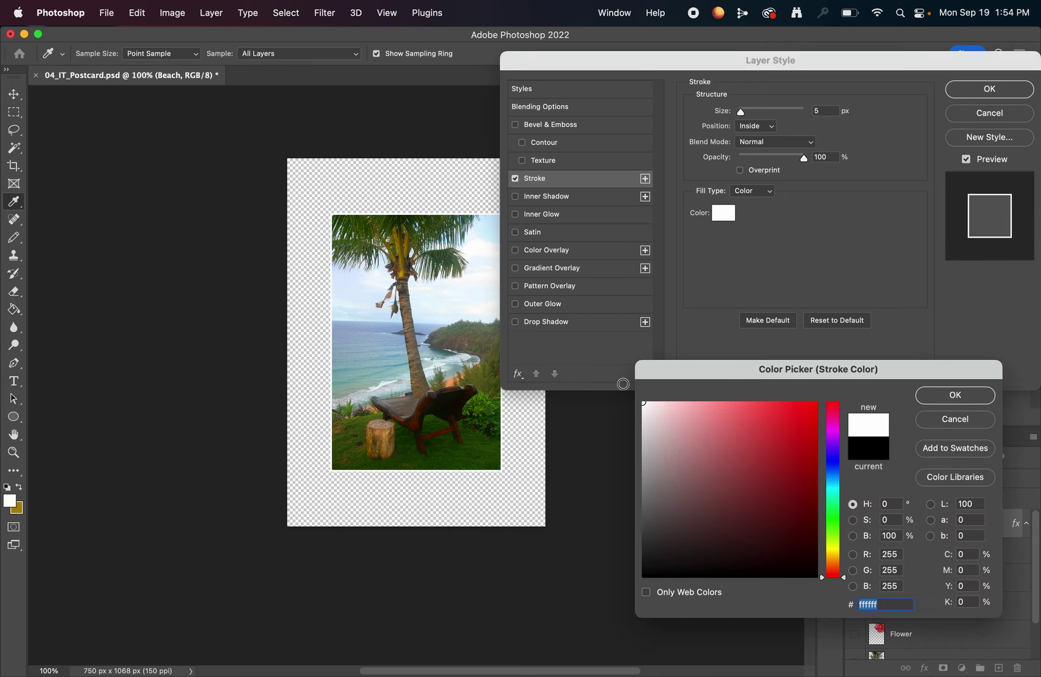
{"action": "left_click", "coordinate": [934, 401]}
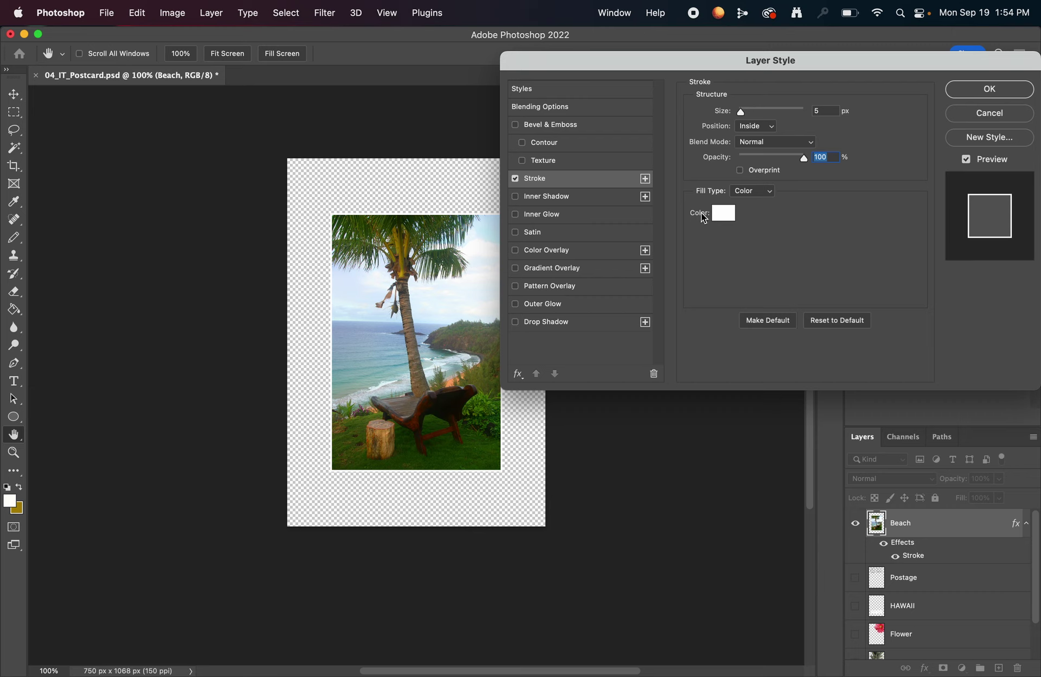
Apply the white 5 px inside stroke, then toggle the Beach layer's Effects visibility off and on
{"action": "left_click", "coordinate": [982, 98]}
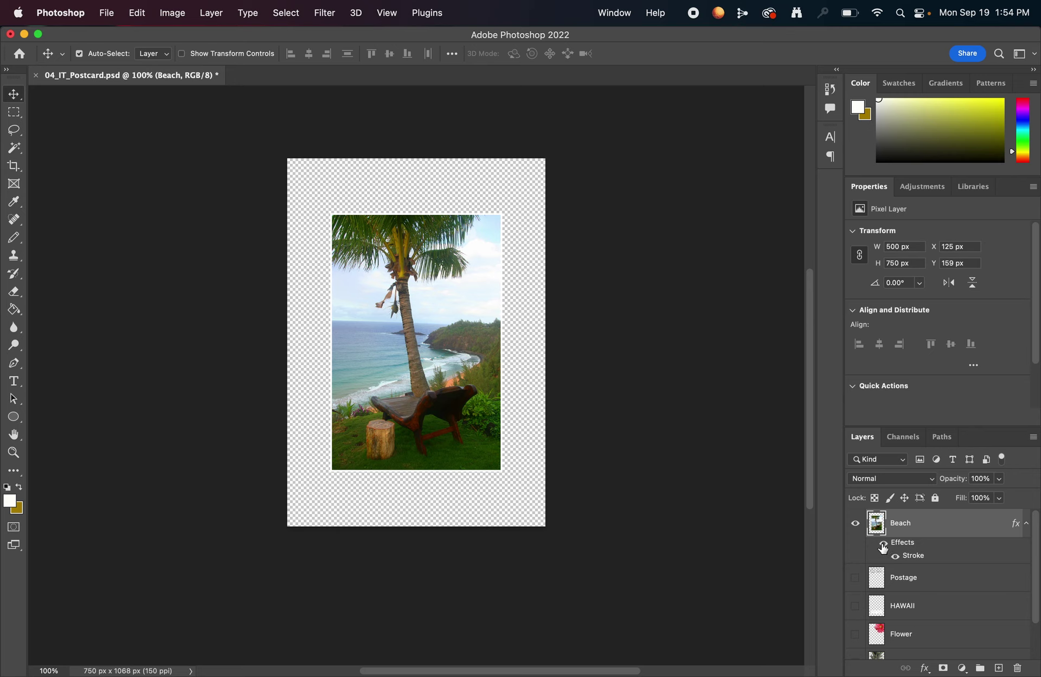
{"action": "left_click", "coordinate": [884, 544]}
{"action": "left_click", "coordinate": [884, 543]}
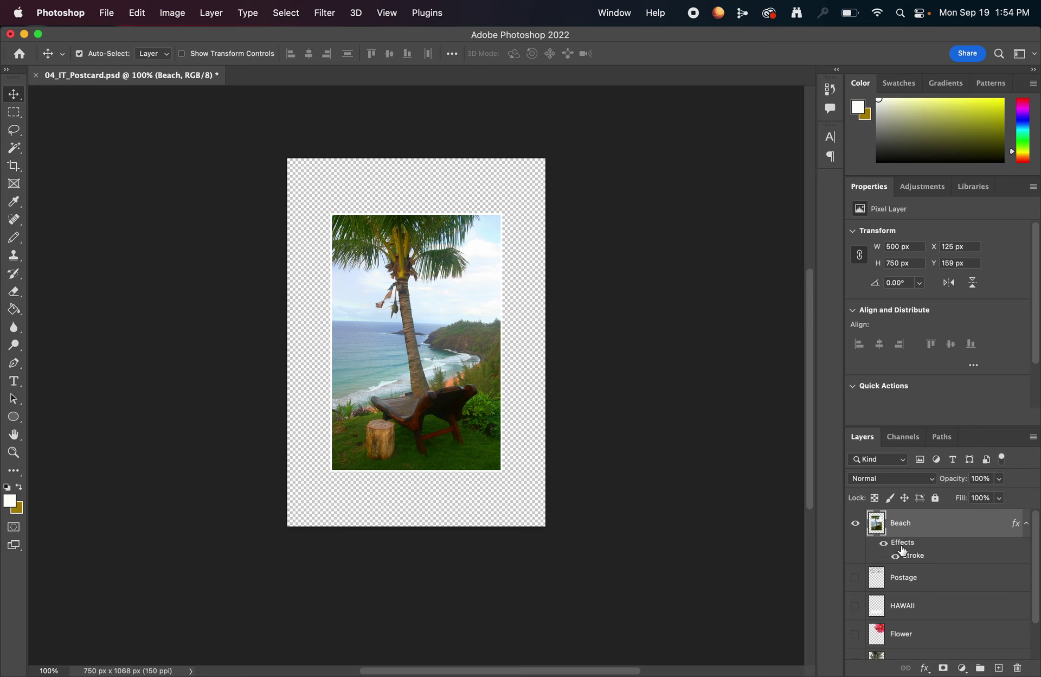